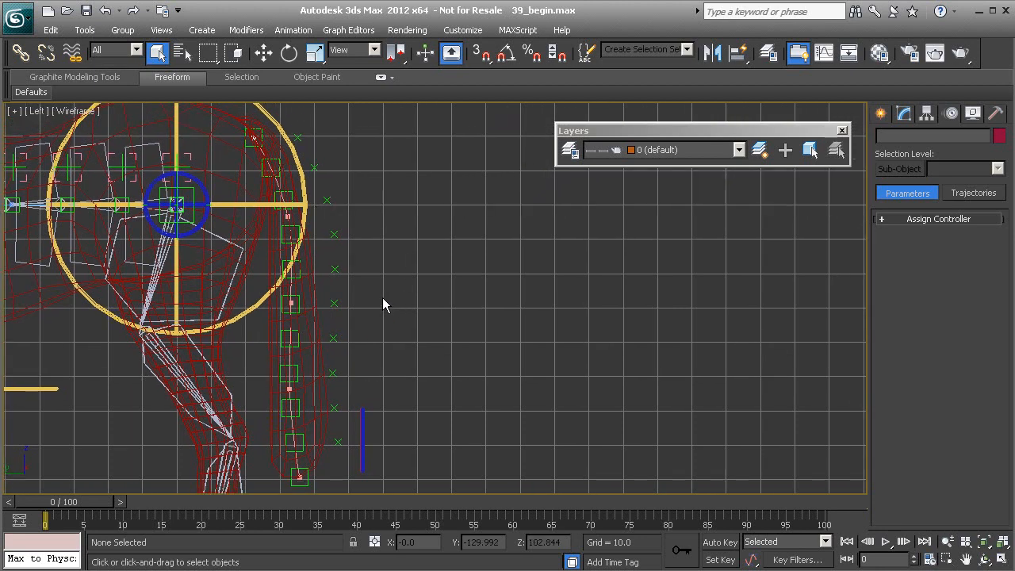
- Open the Bone Tools and activate Create Bones with the tail's base in view
scroll(382, 298, up, 4)
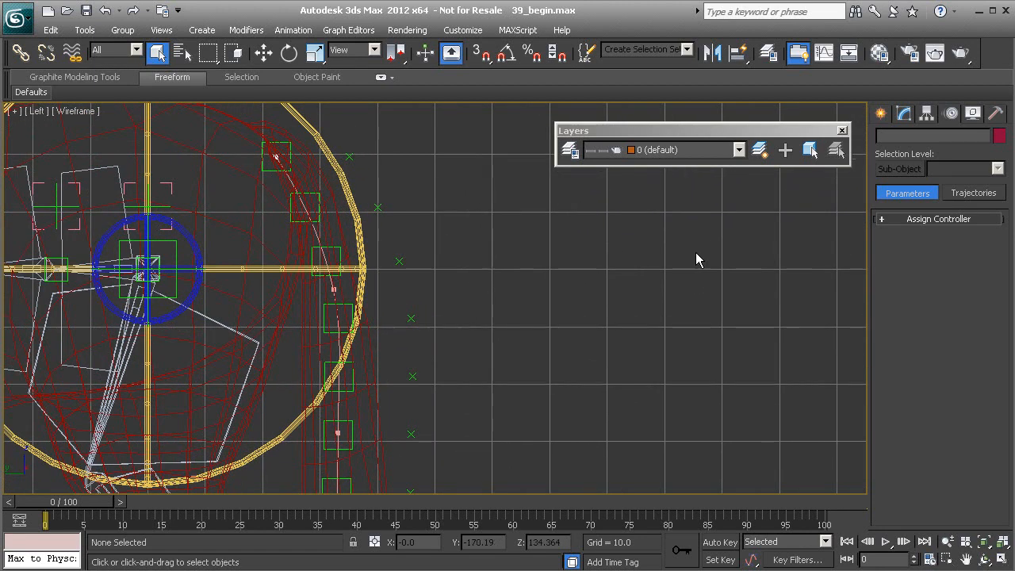
click(881, 114)
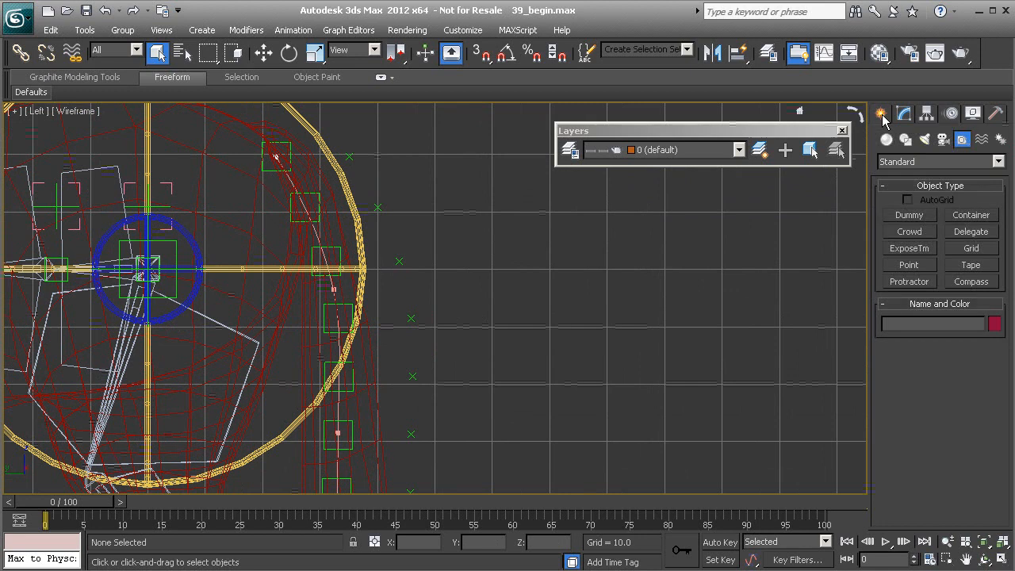
click(993, 138)
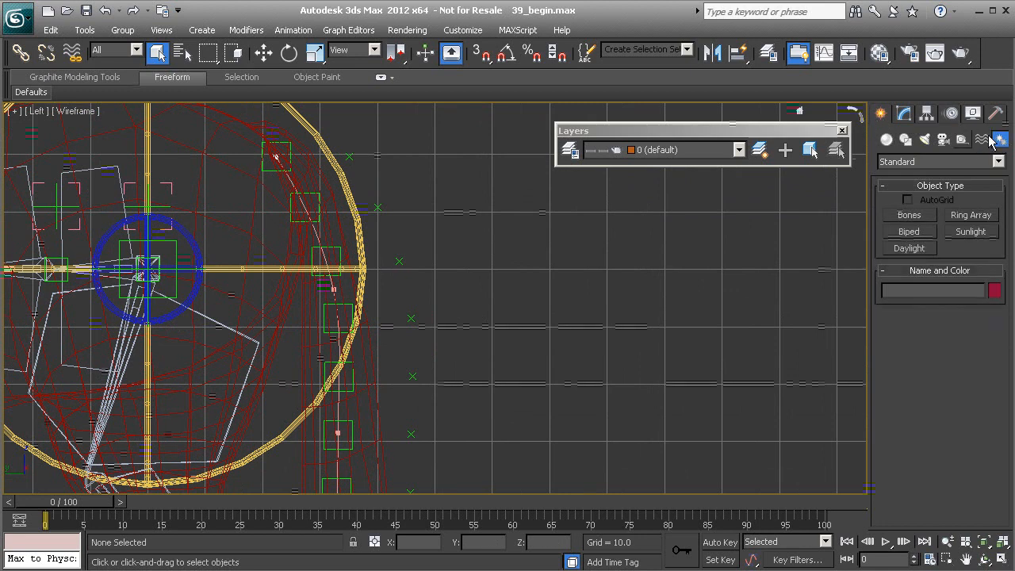
right_click(579, 234)
click(637, 342)
middle_drag(418, 257, 544, 252)
click(81, 196)
middle_drag(483, 274, 500, 333)
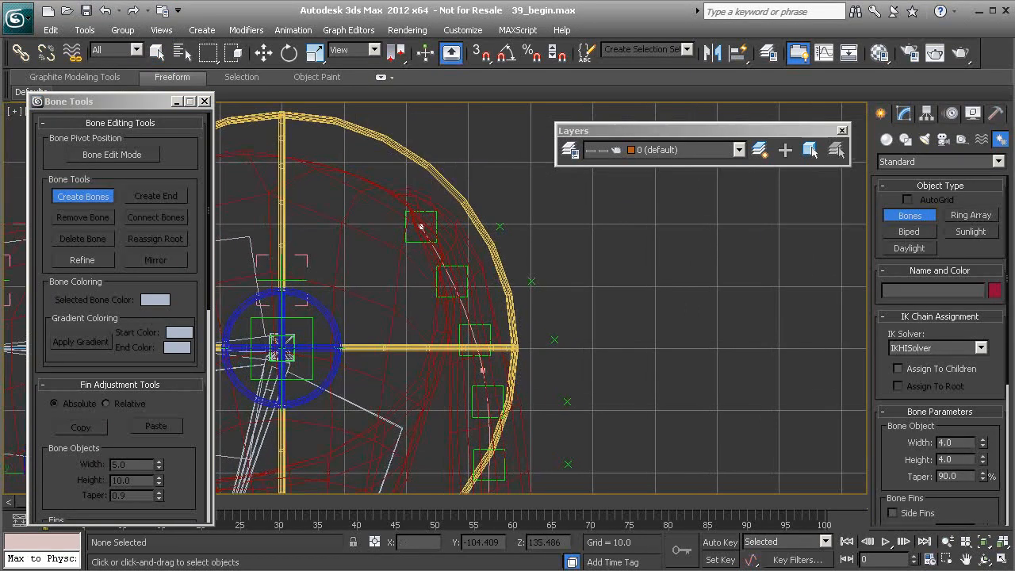
scroll(444, 285, up, 2)
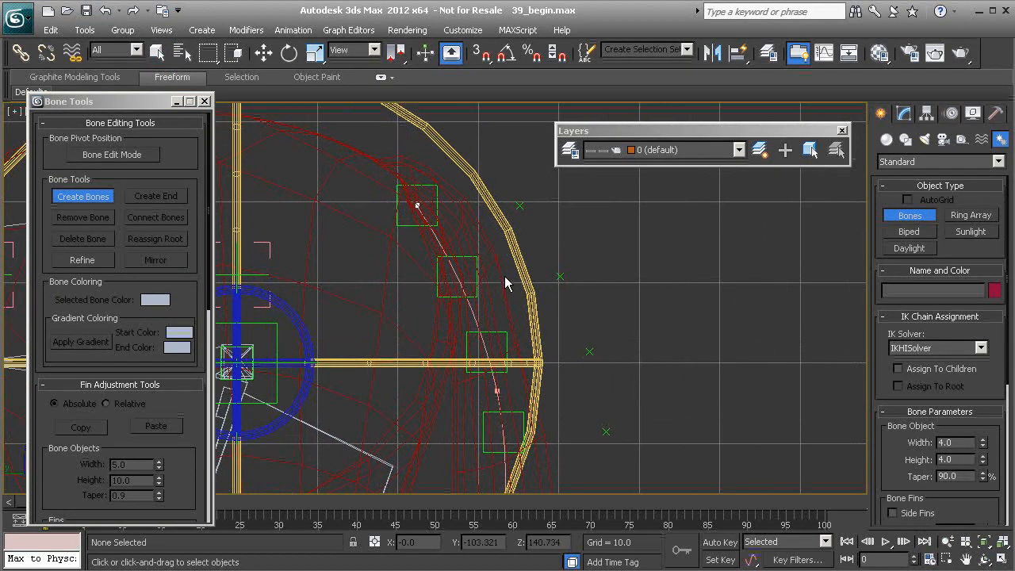
- Enable Pivot as a snap target in the grid and snap settings and turn on 3D snapping
right_click(482, 53)
click(453, 266)
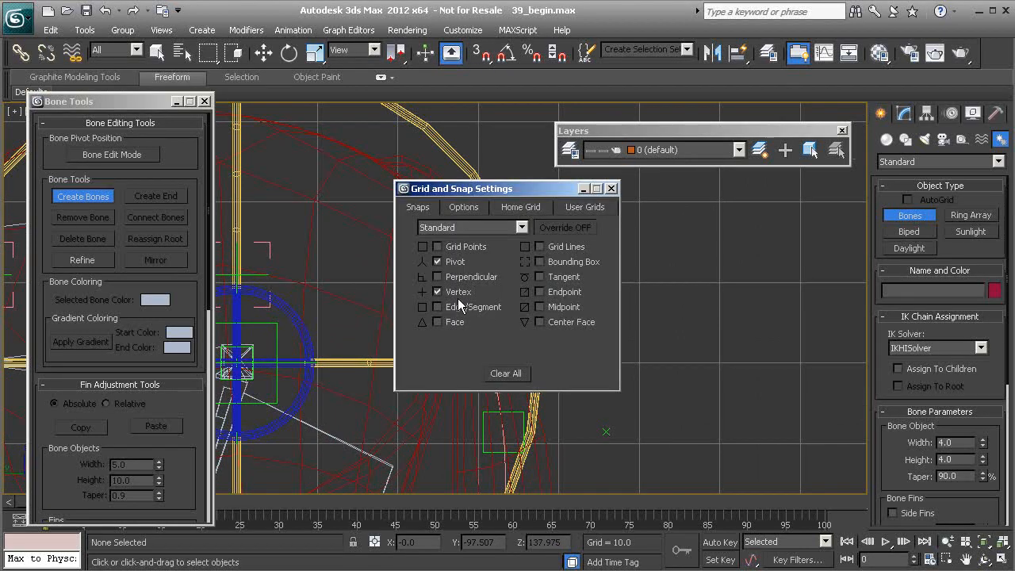
click(612, 188)
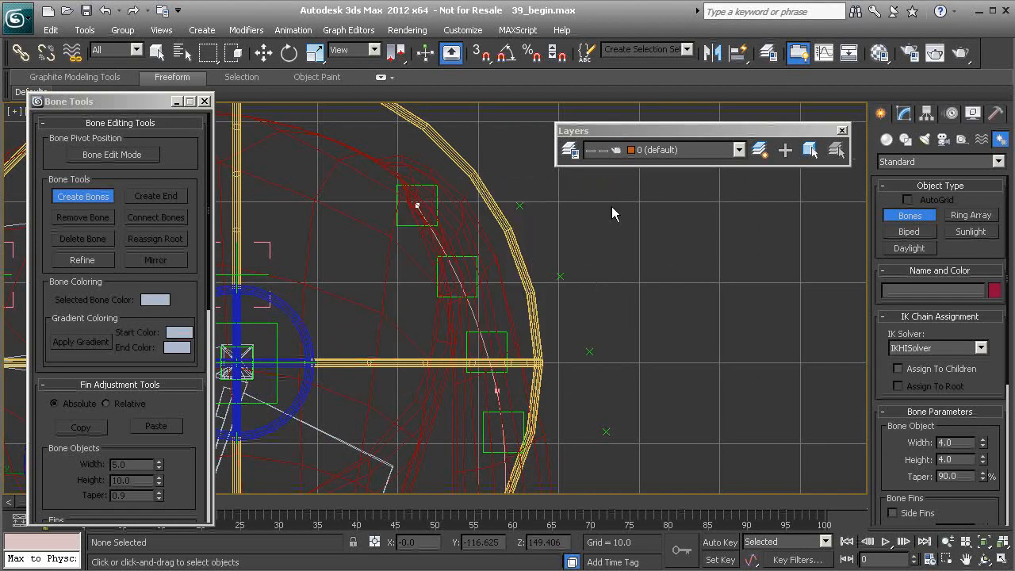
scroll(533, 263, down, 5)
middle_drag(535, 296, 503, 273)
key(s)
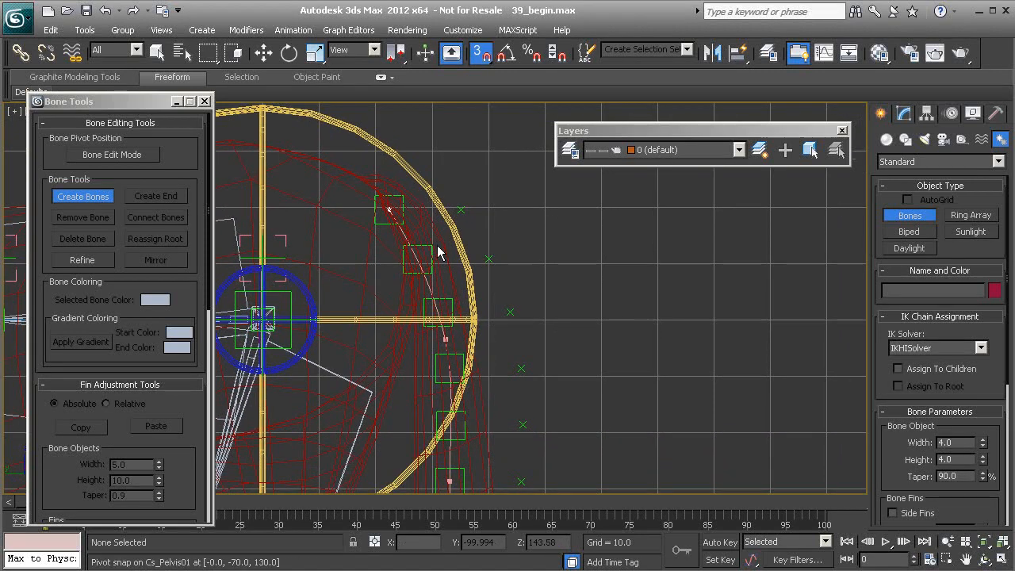
scroll(382, 210, down, 2)
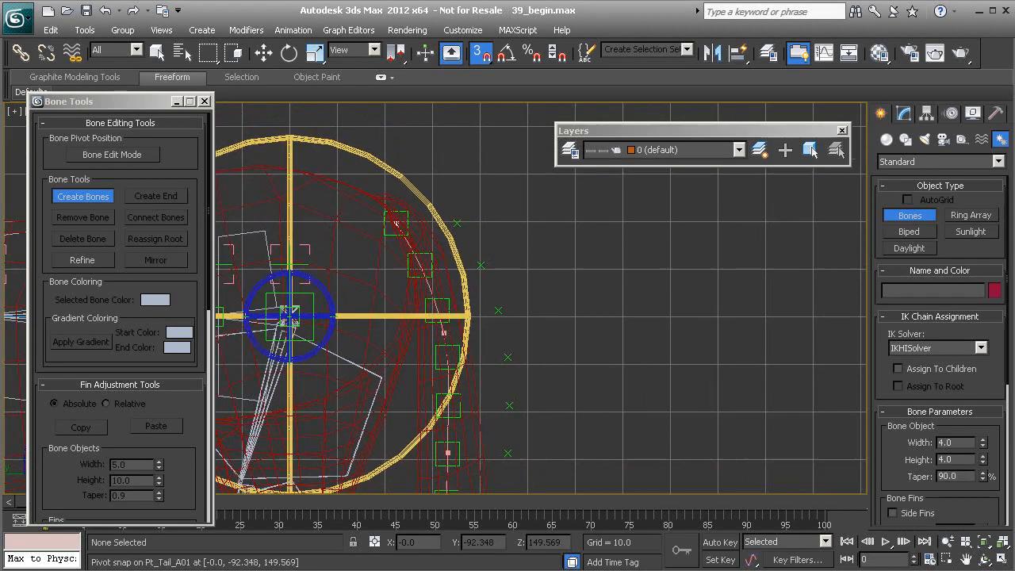
click(395, 220)
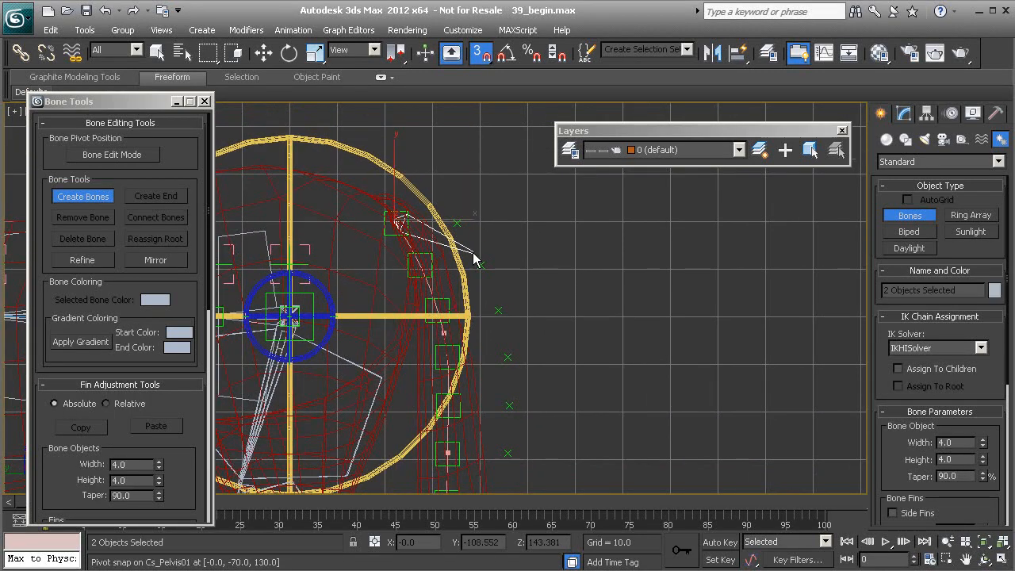
right_click(512, 266)
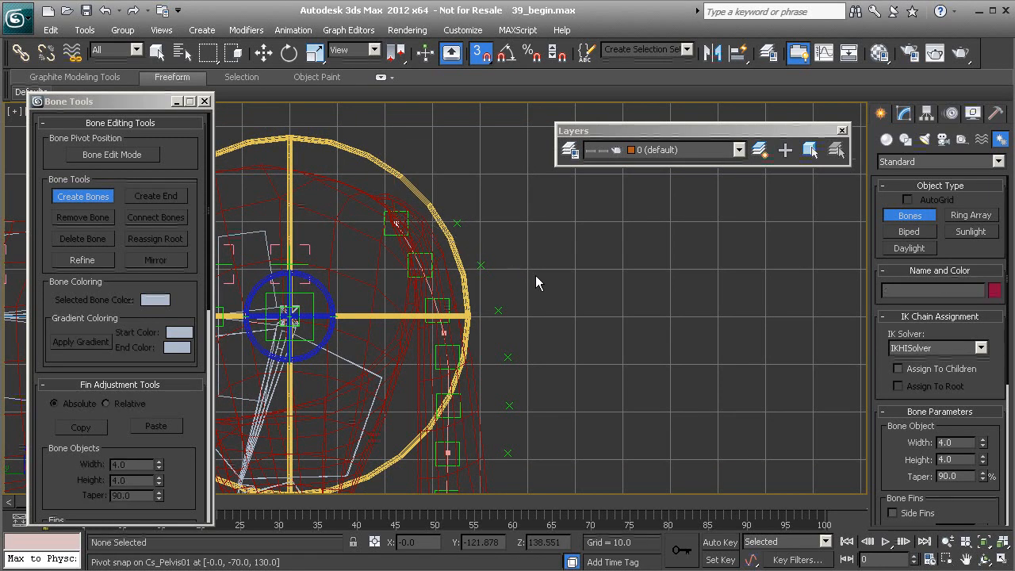
- Create a bone chain down the tail, snapping each joint to the successive tail point helpers from Pt_Tail_A01 to Pt_Tail_K01, and finish bone creation
scroll(516, 317, down, 3)
middle_drag(518, 329, 485, 219)
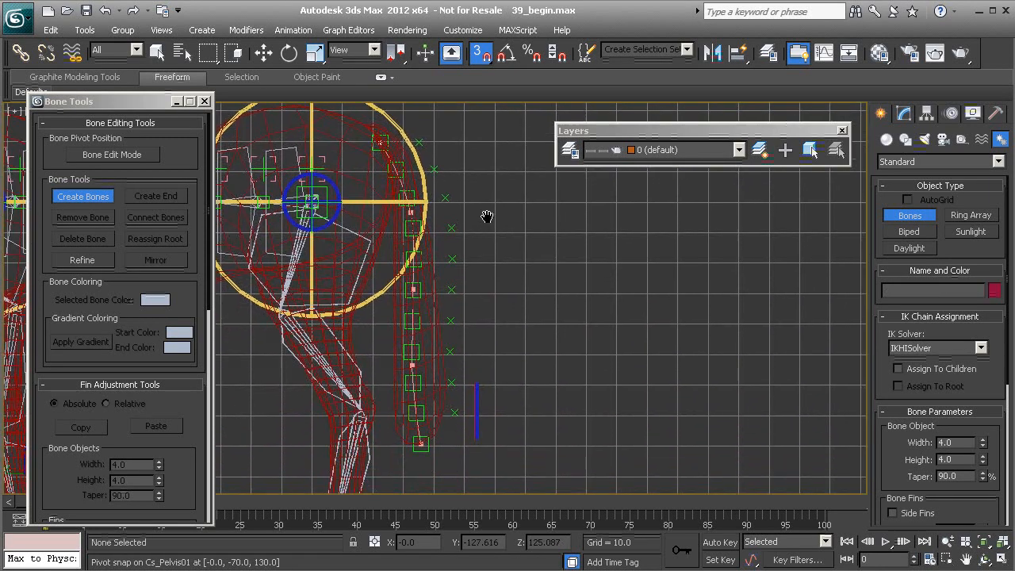
click(380, 143)
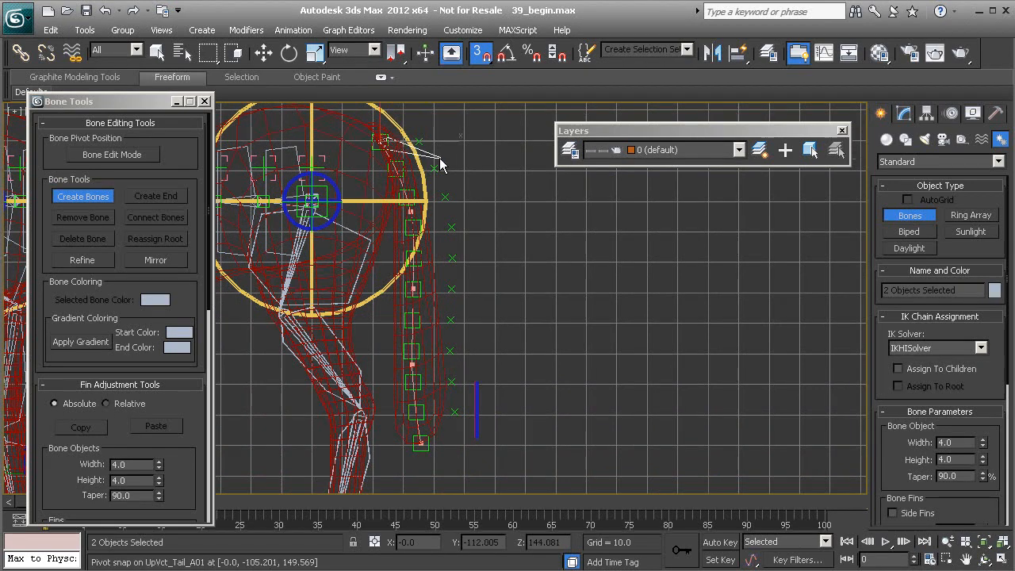
click(400, 176)
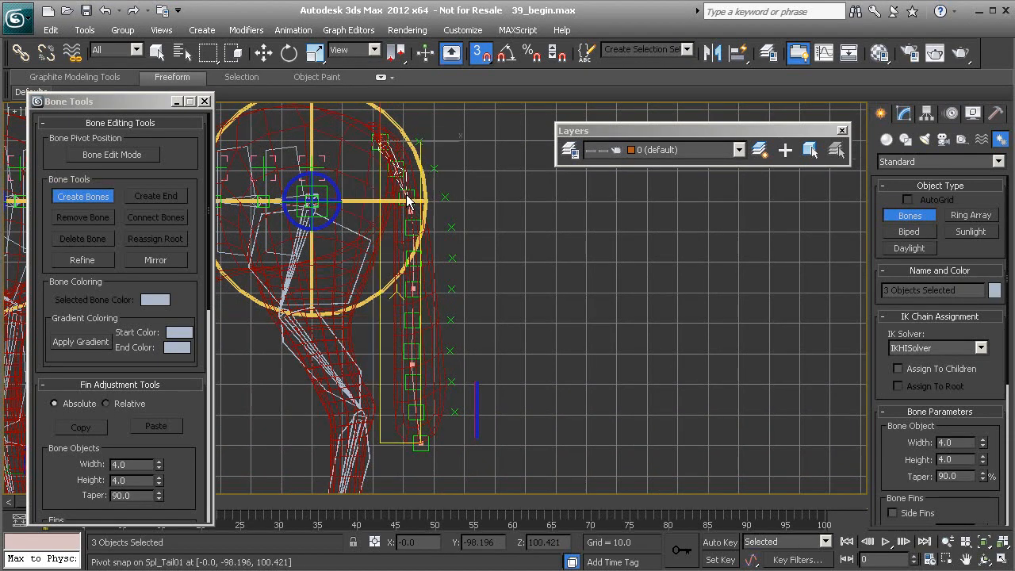
click(404, 192)
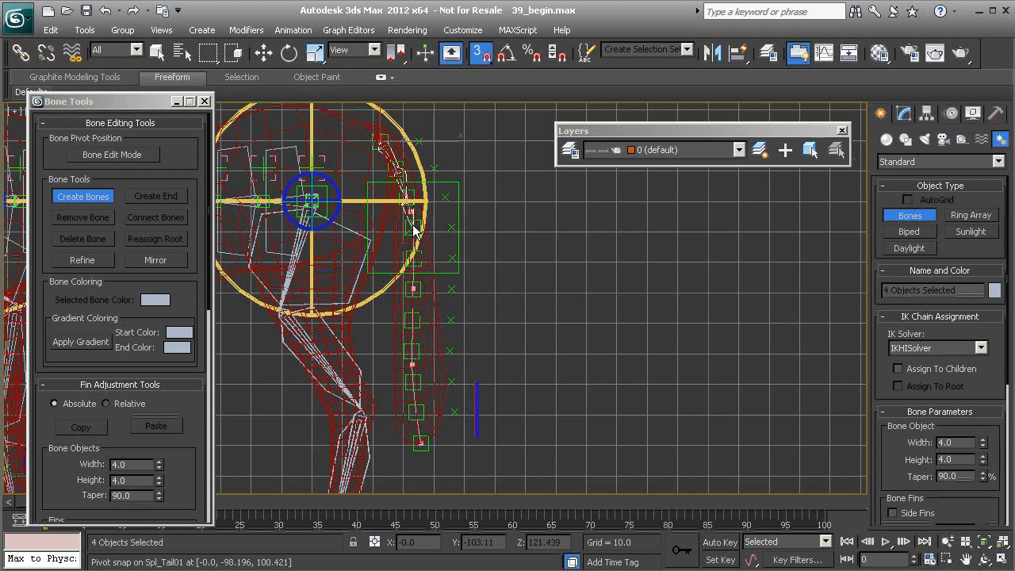
click(415, 230)
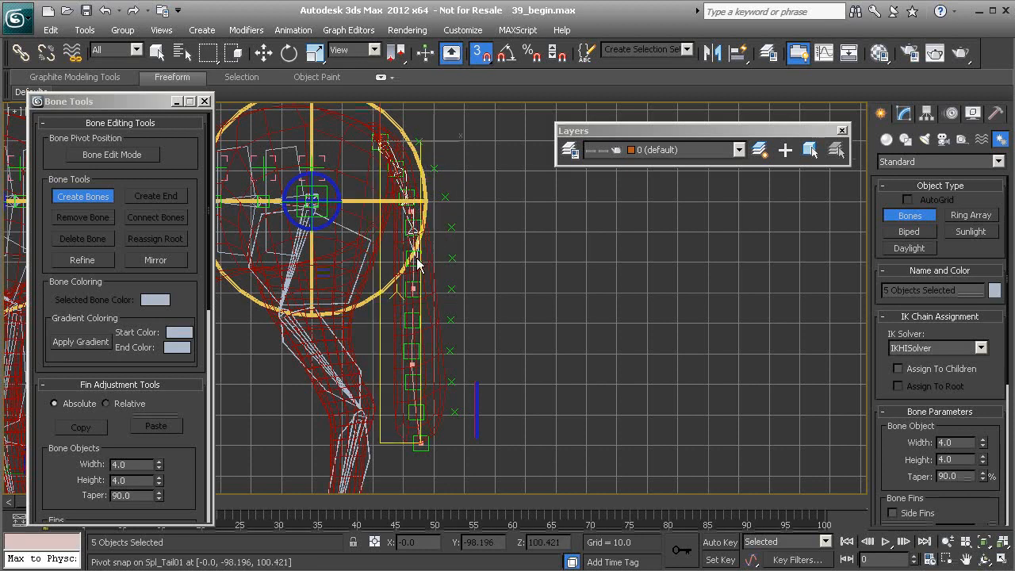
click(413, 258)
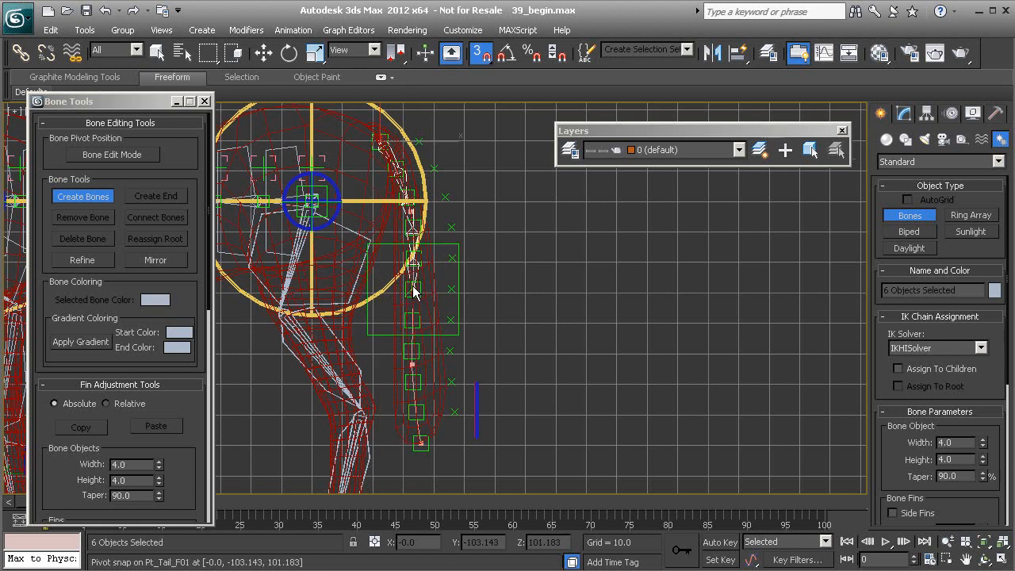
click(413, 288)
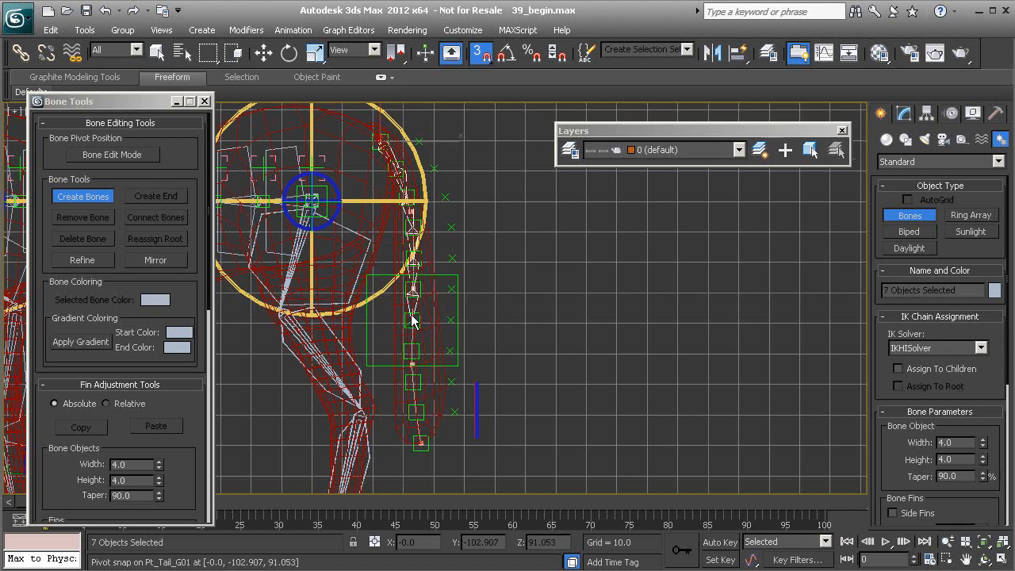
click(412, 319)
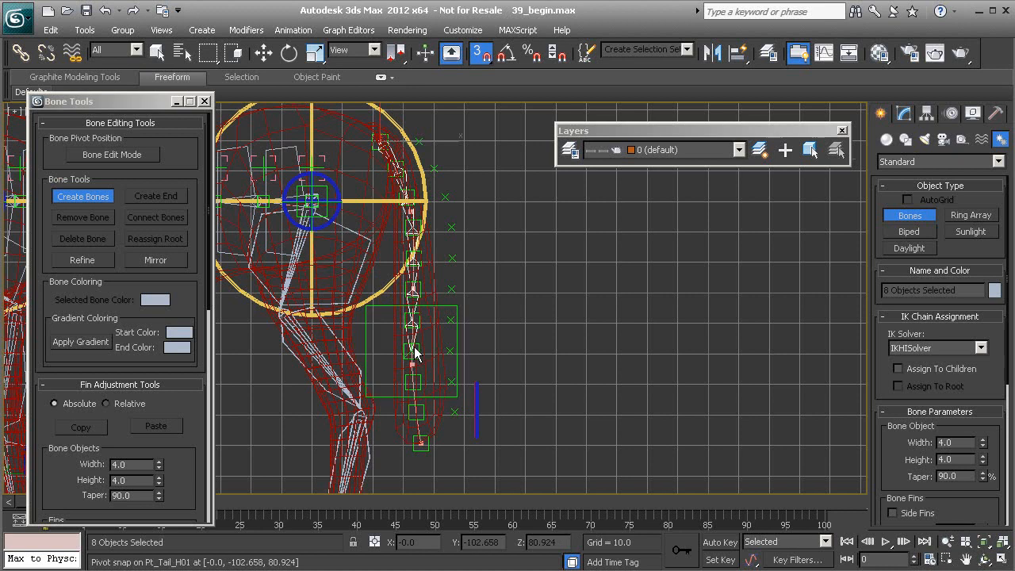
click(412, 350)
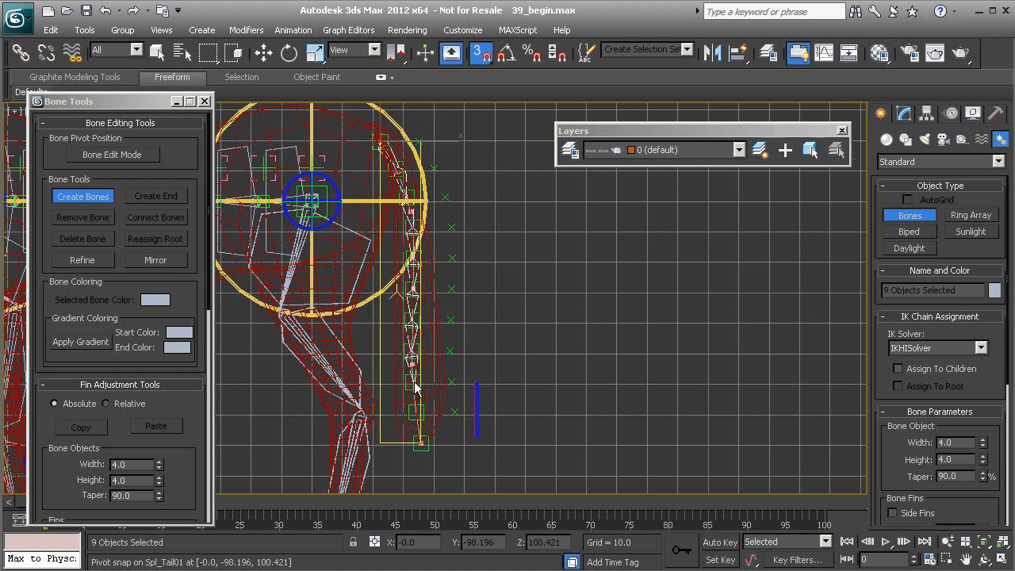
click(407, 380)
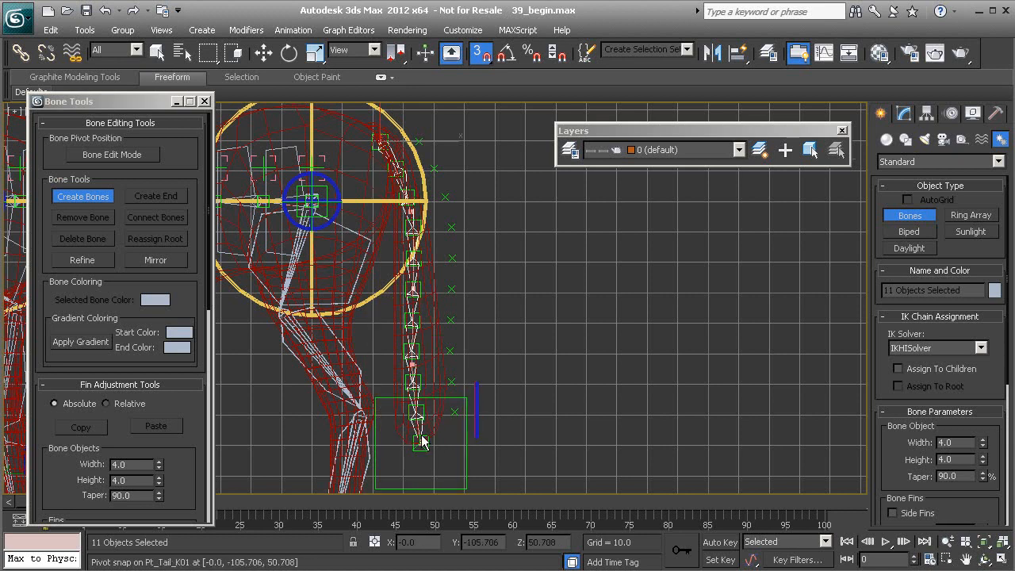
right_click(520, 461)
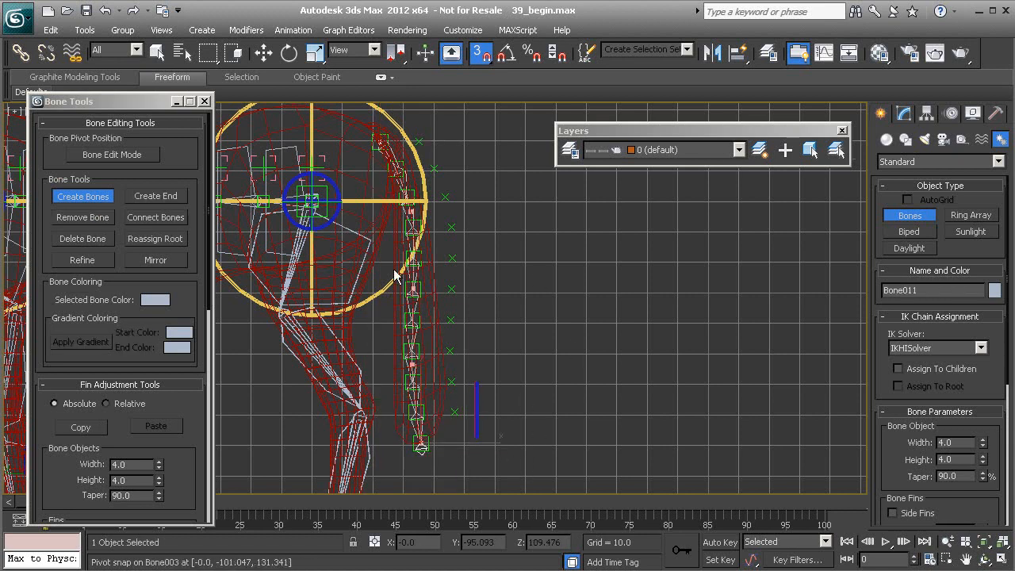
right_click(506, 274)
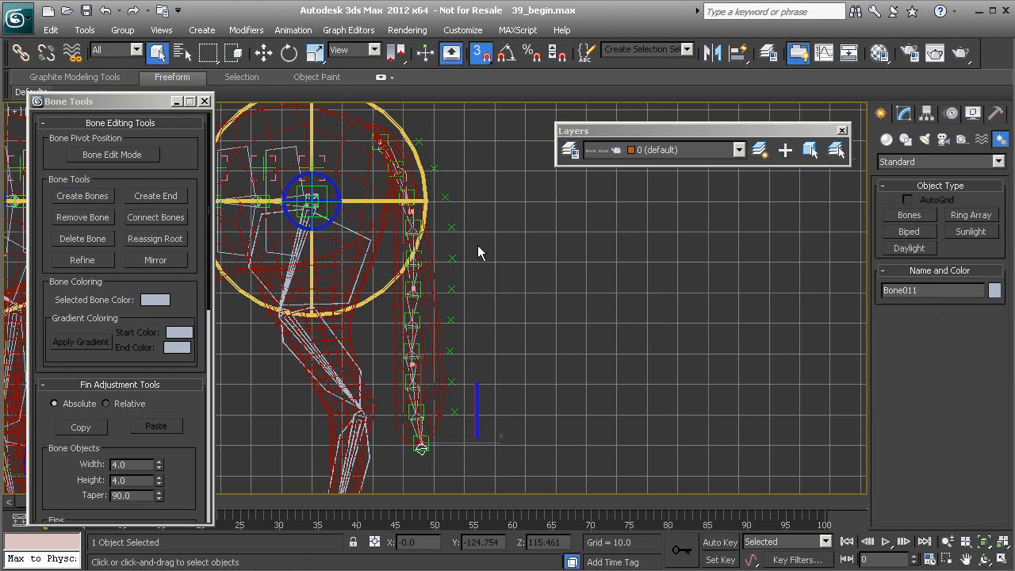
- Turn off snapping and enable the front and back fins on the first bone at the tail's base
scroll(481, 245, up, 2)
scroll(458, 256, up, 3)
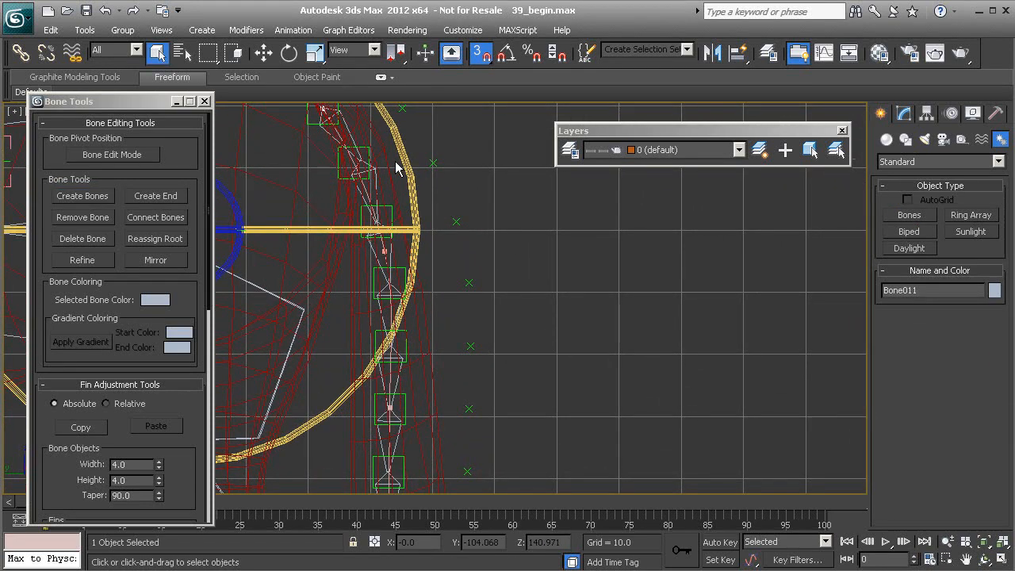
click(344, 125)
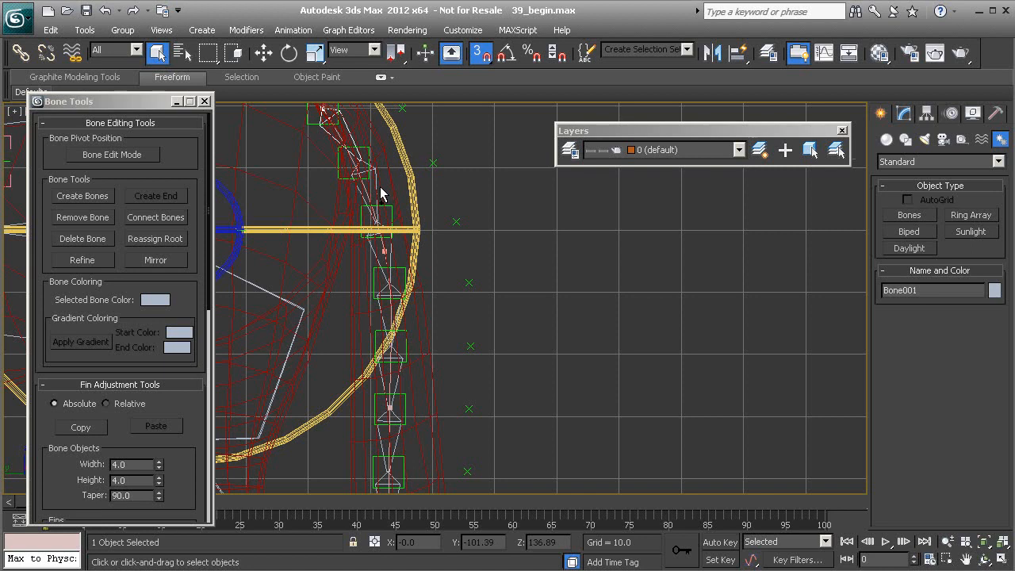
middle_drag(375, 182, 407, 238)
scroll(436, 274, up, 2)
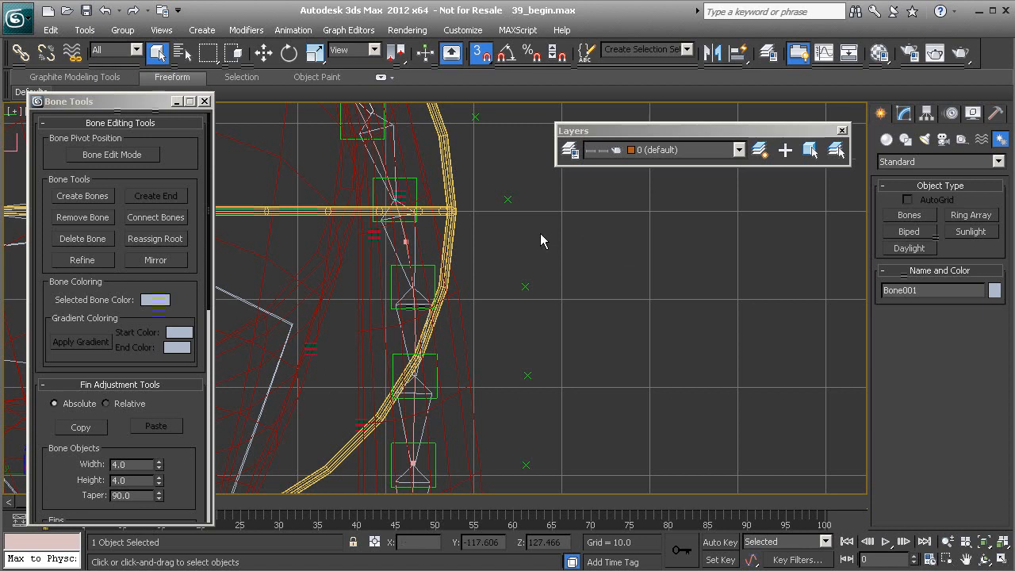
middle_drag(586, 236, 581, 250)
key(s)
middle_drag(454, 277, 474, 414)
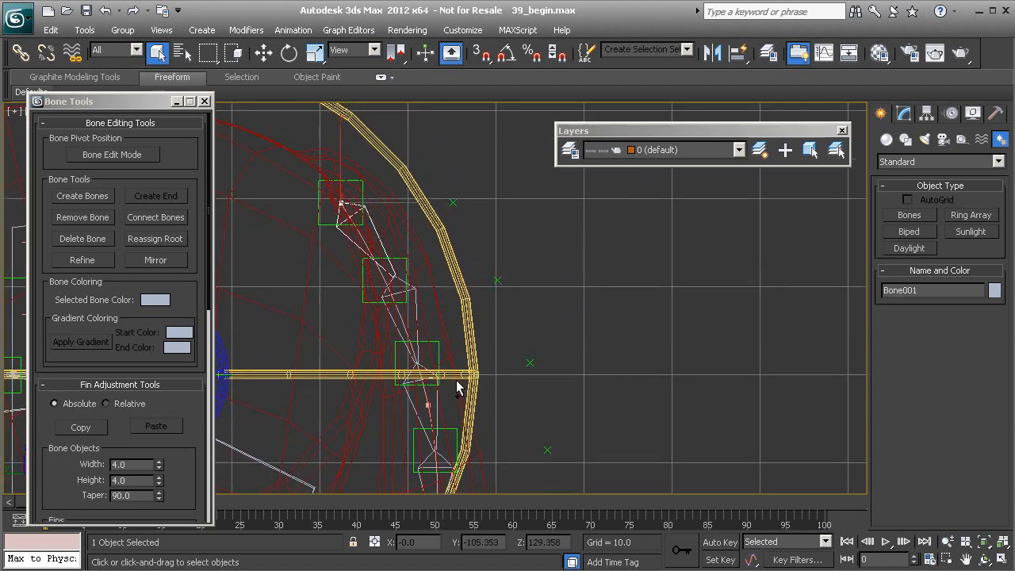
scroll(452, 354, up, 2)
drag(193, 440, 168, 198)
drag(156, 364, 152, 306)
click(53, 316)
click(52, 392)
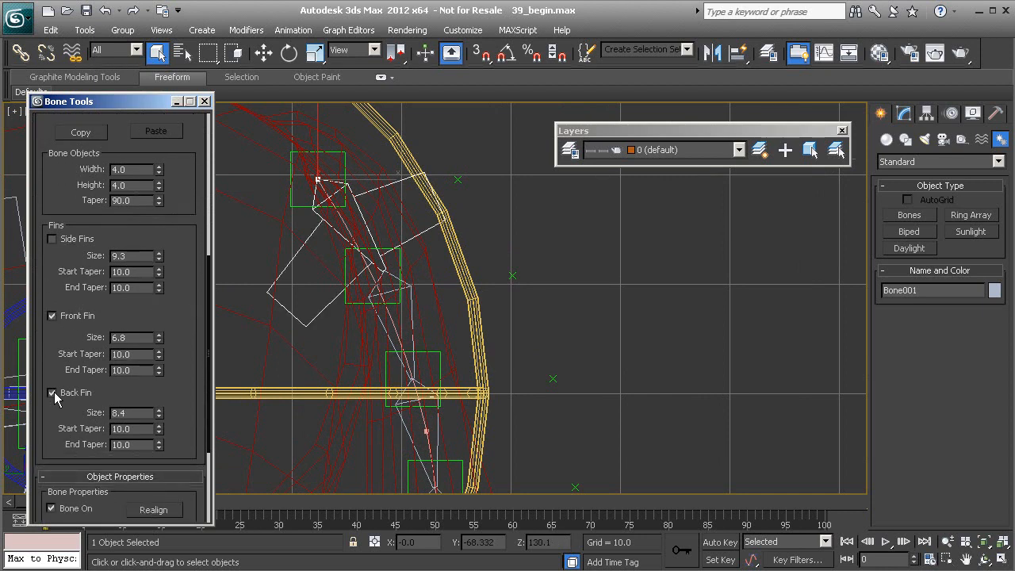
- Set the first tail bone's front fin size to 3.9 and back fin size to 2.8, and copy its bone settings
drag(161, 341, 149, 366)
drag(161, 418, 169, 457)
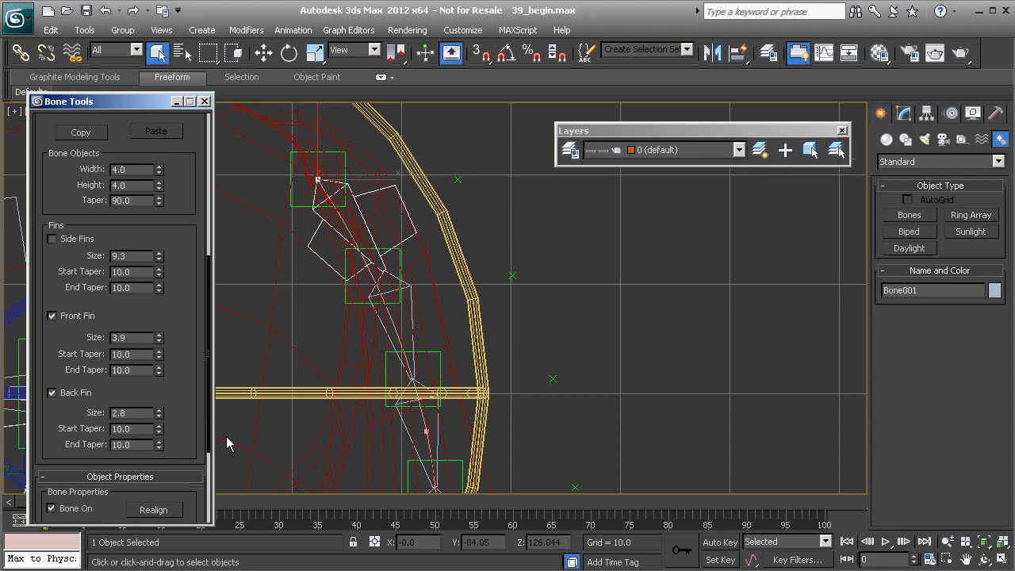
drag(168, 236, 172, 341)
click(85, 235)
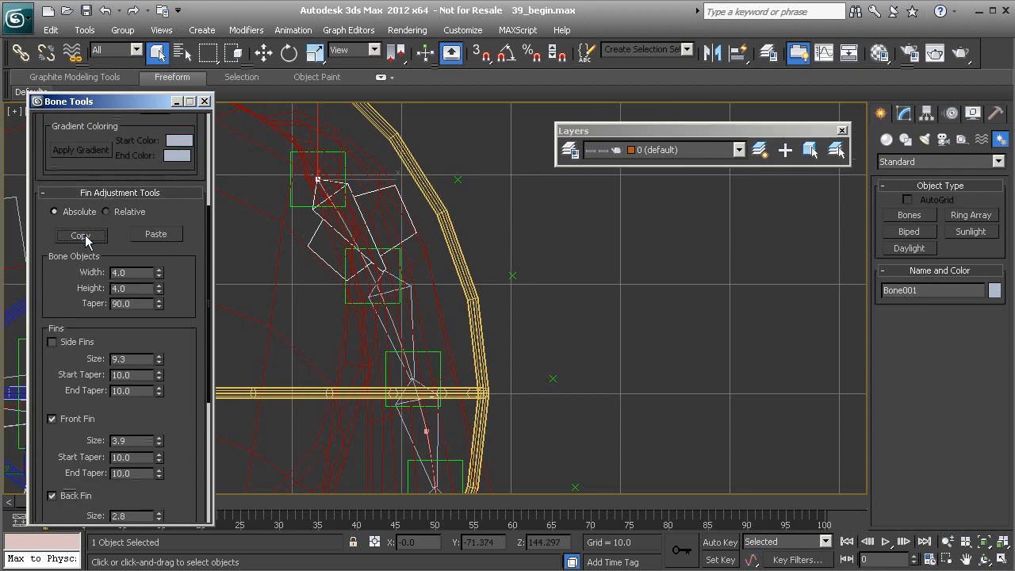
- Paste the copied bone settings onto all the remaining tail bones down to the end bone, and close Bone Tools
middle_drag(344, 259, 339, 216)
ctrl+click(405, 264)
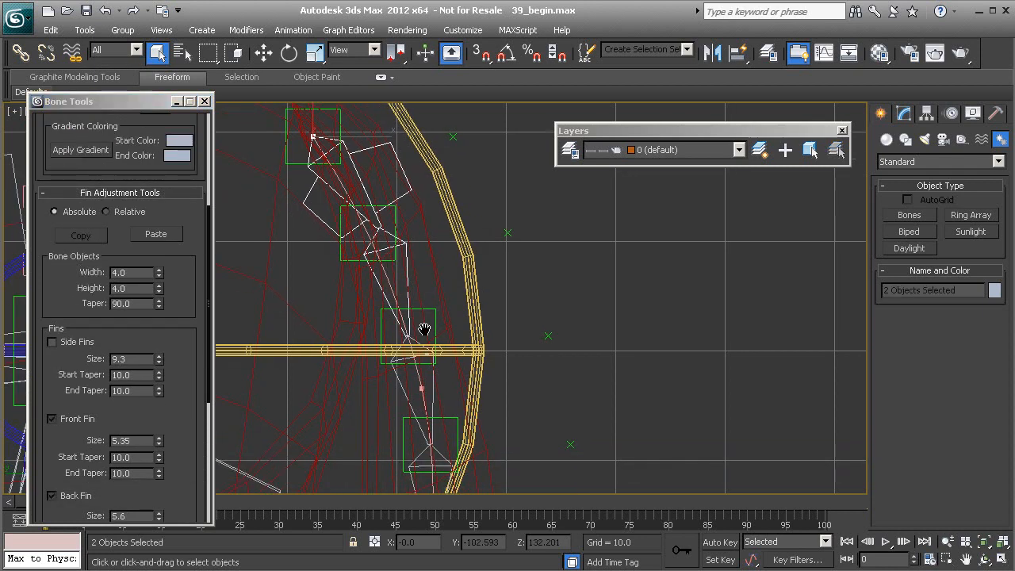
middle_drag(425, 335, 407, 260)
ctrl+click(414, 275)
middle_drag(427, 387, 412, 281)
ctrl+click(382, 282)
middle_drag(462, 357, 451, 210)
ctrl+click(400, 256)
middle_drag(416, 320, 418, 215)
ctrl+click(402, 264)
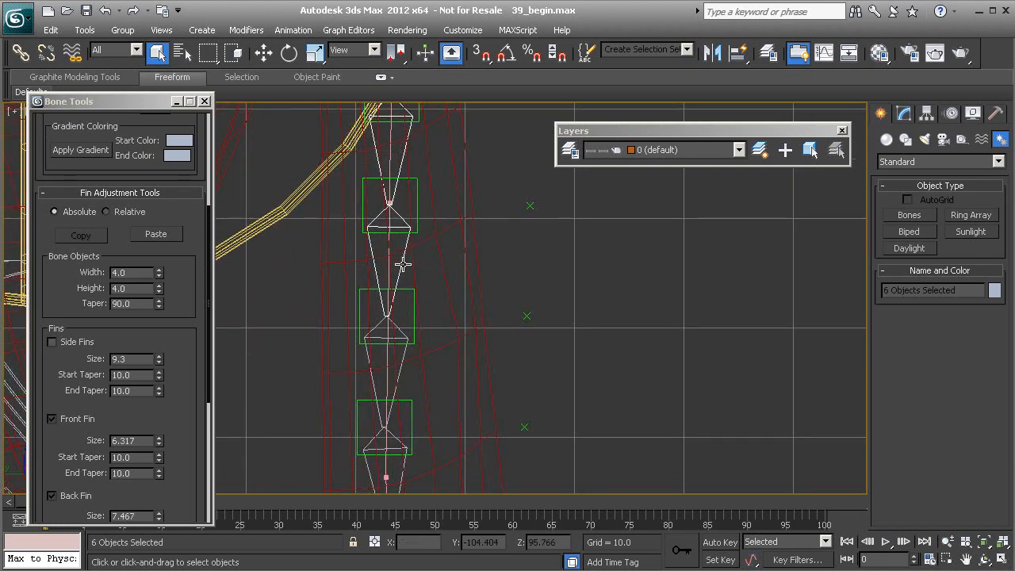
middle_drag(412, 330, 421, 183)
ctrl+click(410, 211)
middle_drag(426, 300, 405, 209)
ctrl+click(401, 209)
ctrl+click(413, 319)
middle_drag(431, 356, 439, 281)
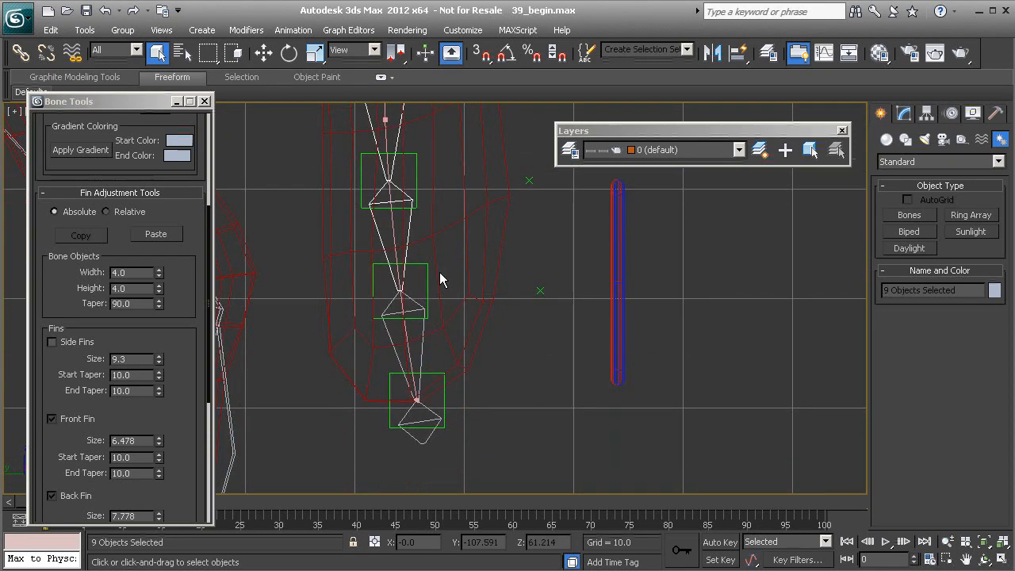
ctrl+click(418, 339)
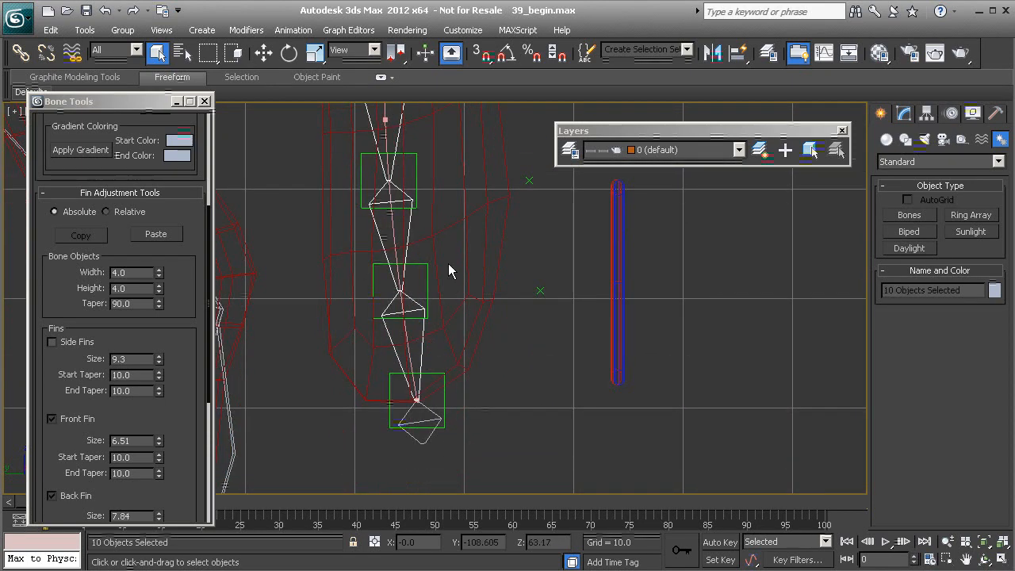
ctrl+click(432, 442)
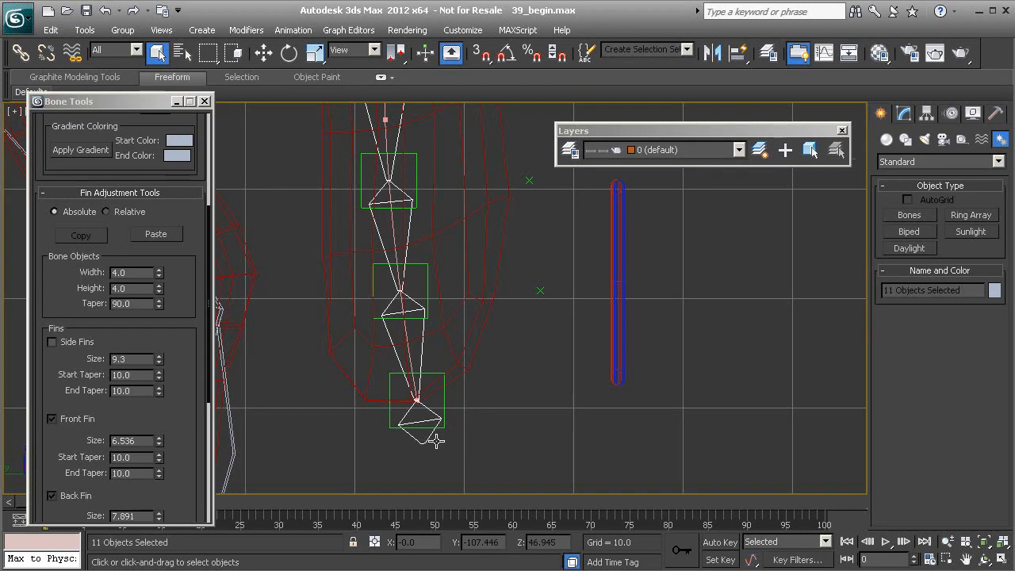
drag(176, 243, 163, 361)
click(158, 356)
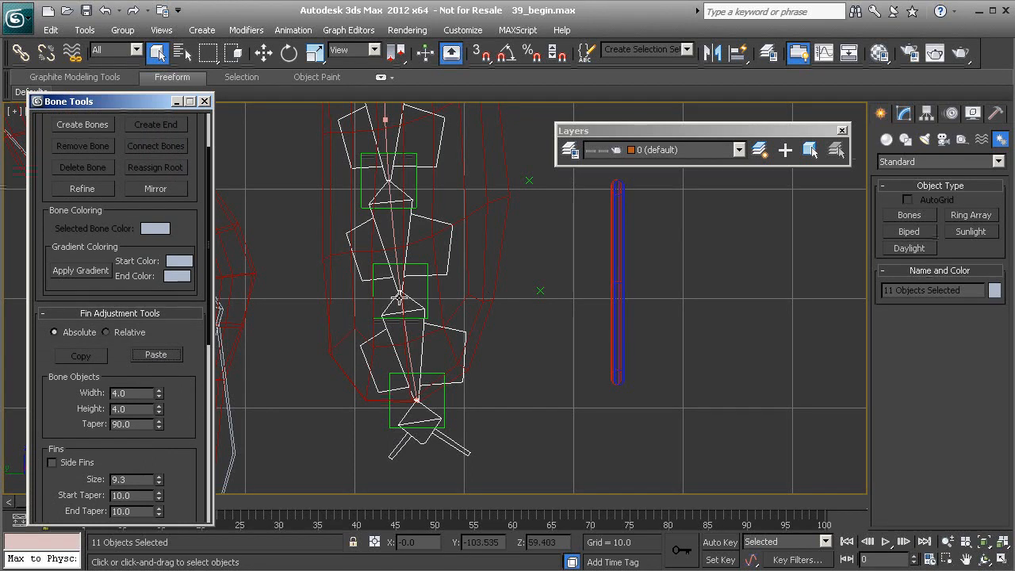
scroll(453, 263, down, 6)
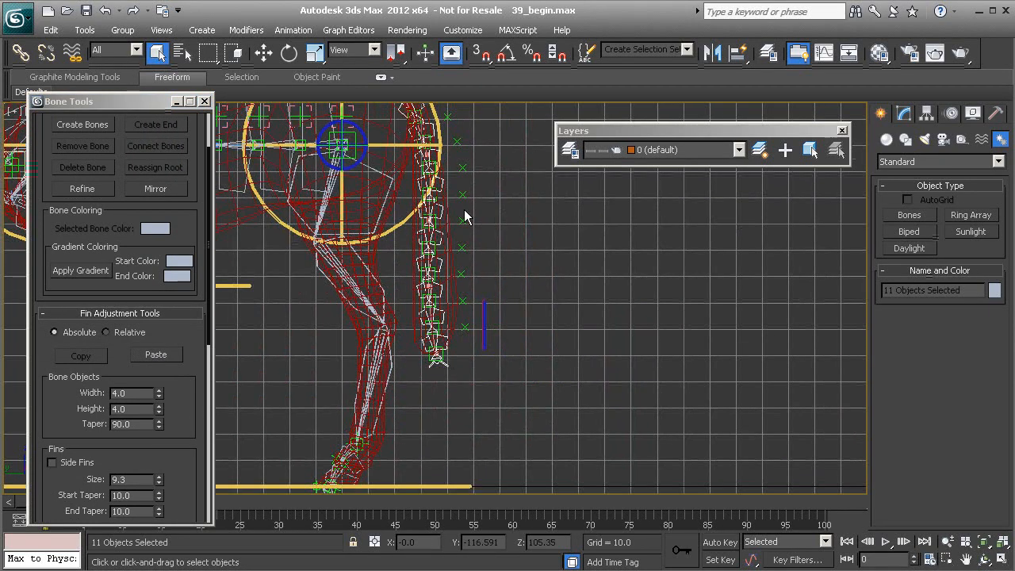
scroll(444, 202, up, 4)
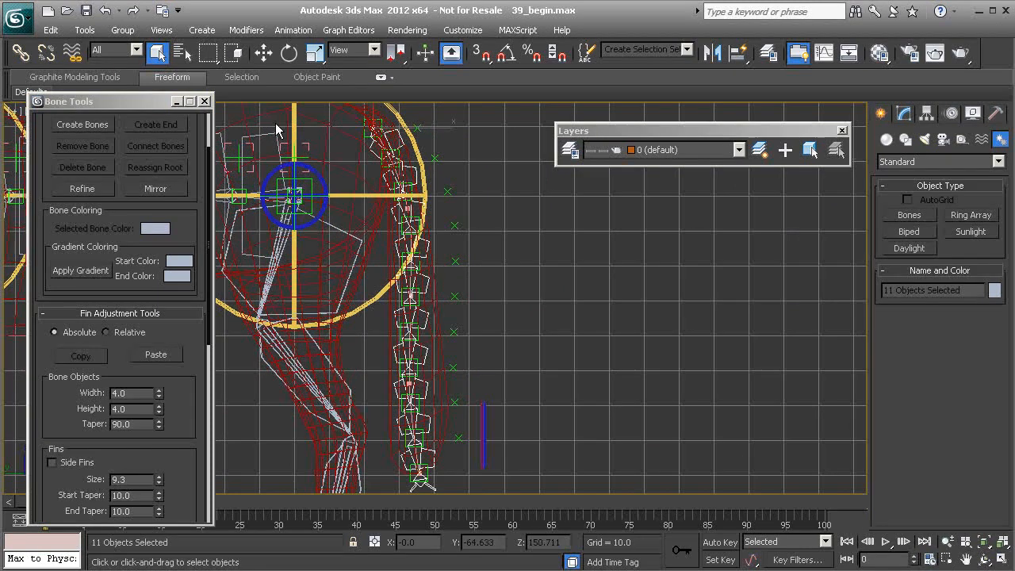
click(204, 102)
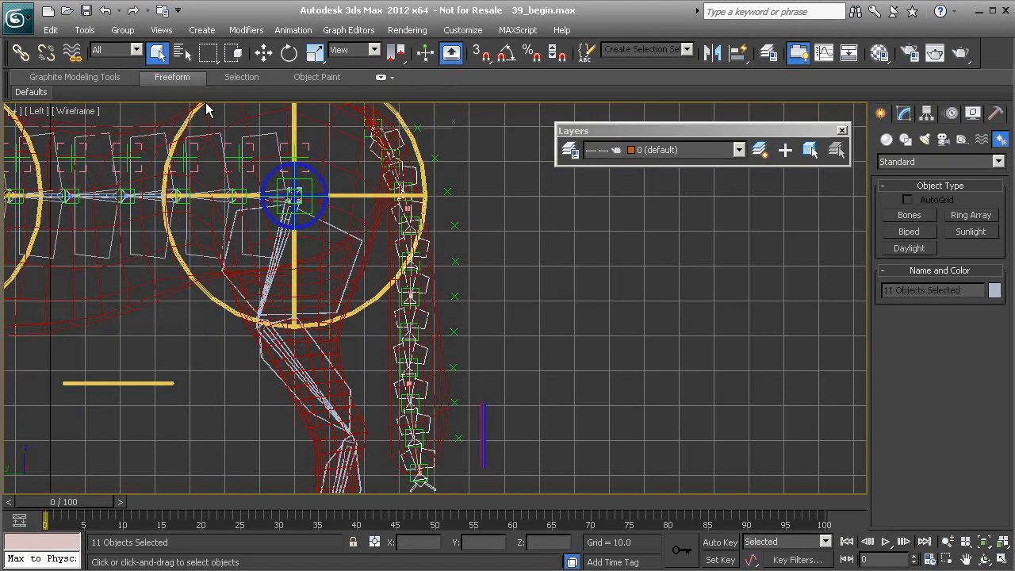
- Clear the MAXScript Listener and run $.width = 5 on the selected tail bones
right_click(47, 542)
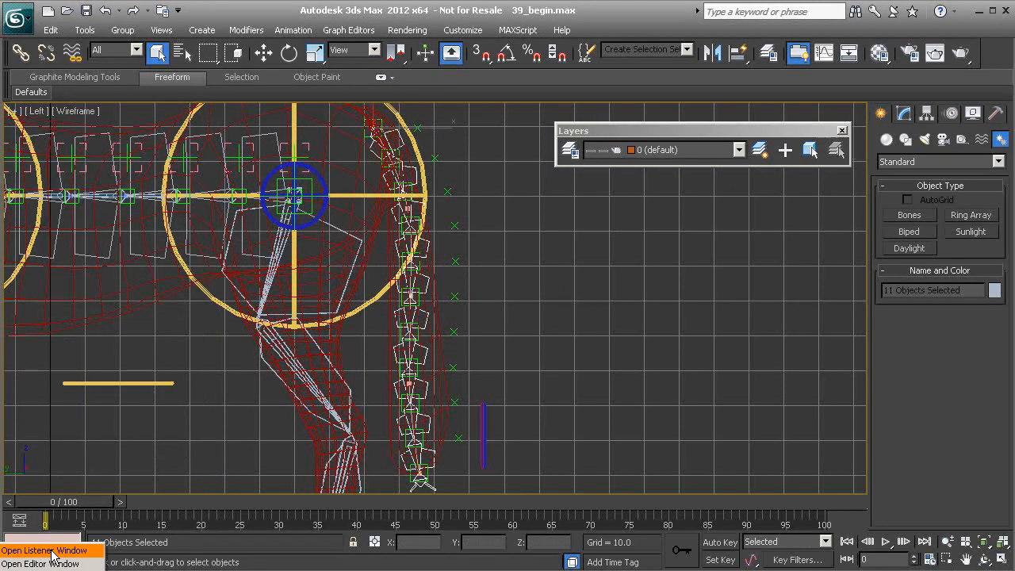
click(48, 547)
drag(238, 497, 417, 297)
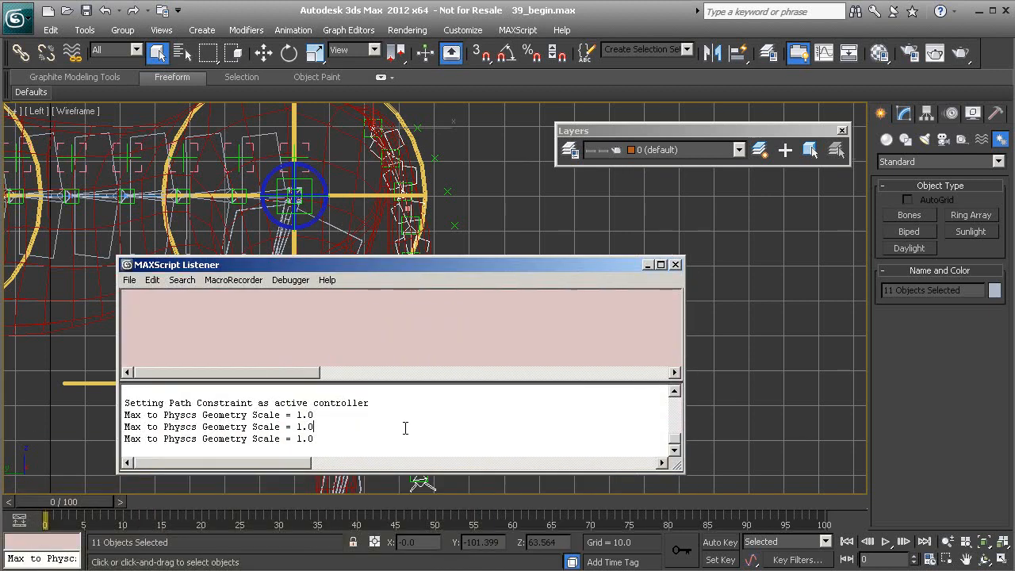
key(ctrl+d)
drag(405, 263, 453, 214)
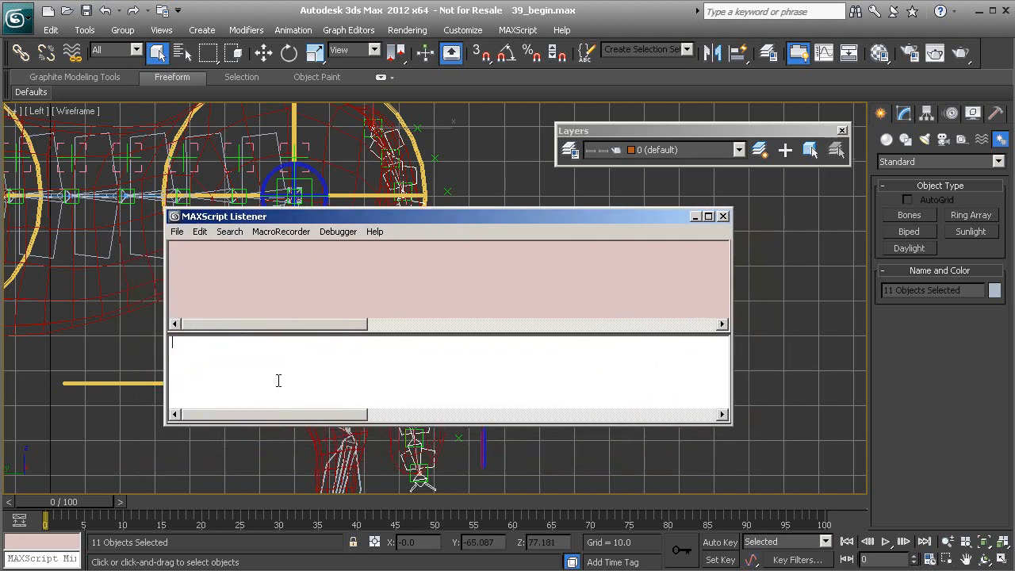
text($.width = 5)
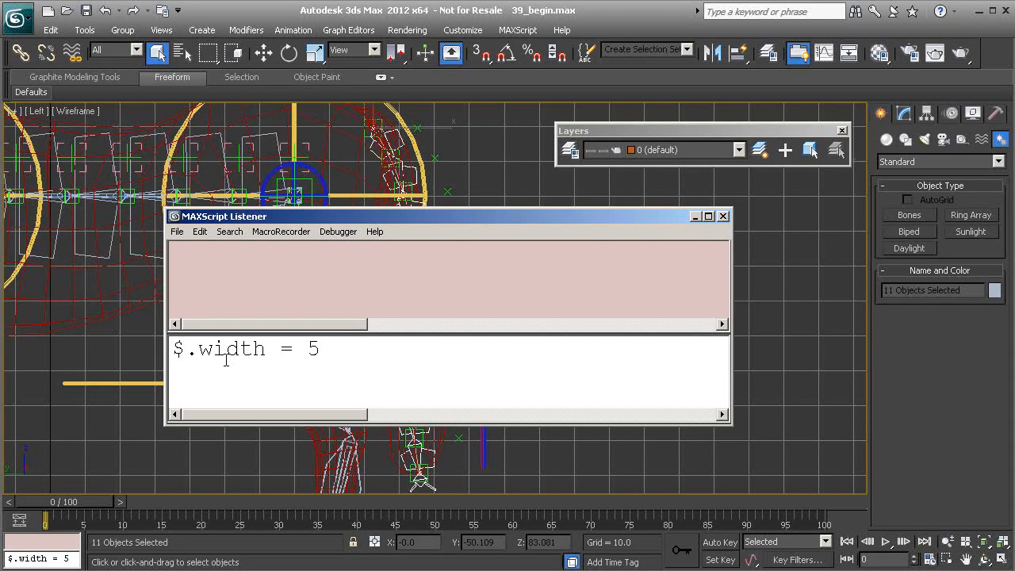
key(Return)
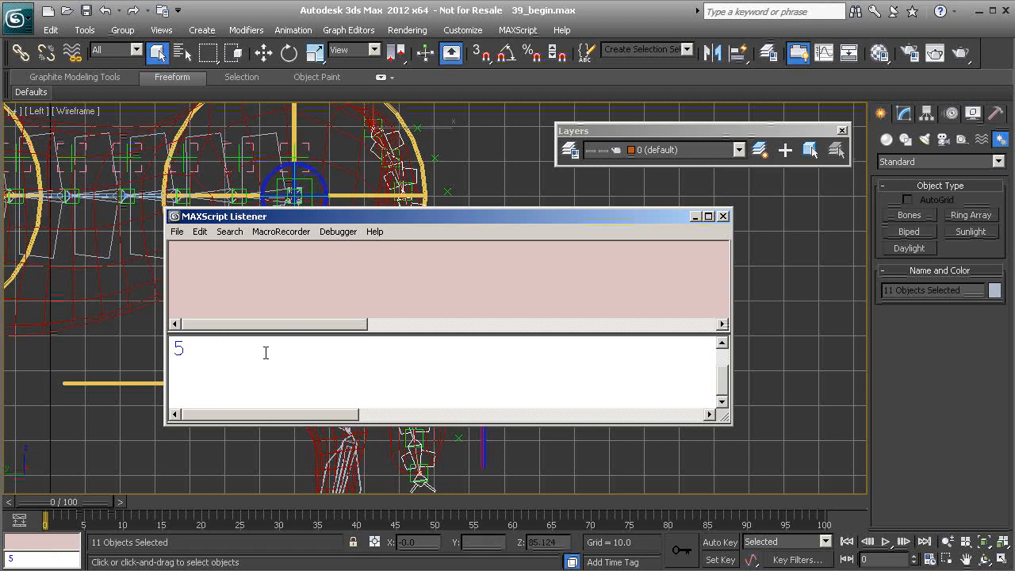
- Reuse the listener's width command as $.height = 5, run it on the selected tail bones, and close the MAXScript Listener
scroll(239, 366, up, 1)
drag(200, 348, 265, 355)
text(height)
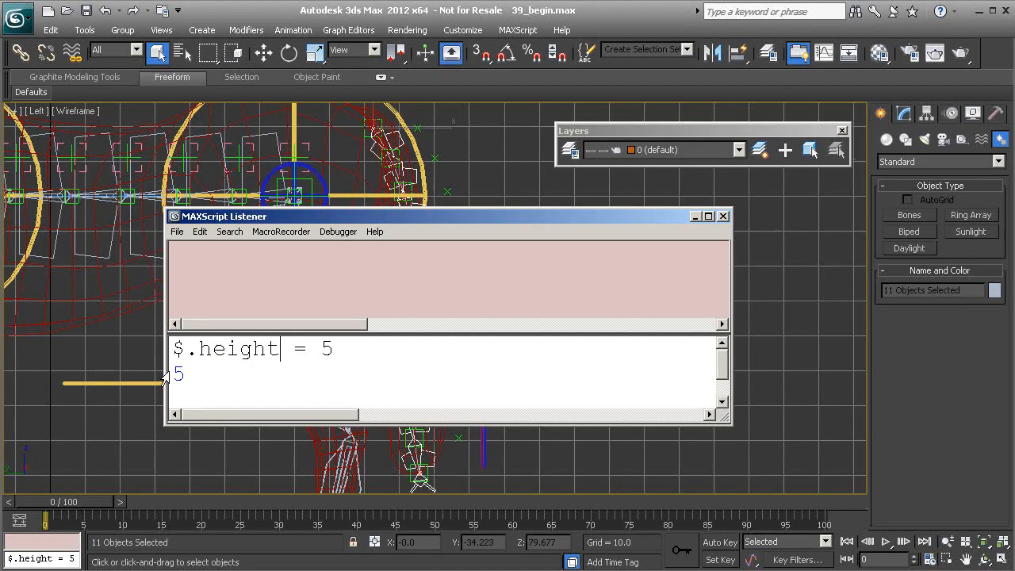
drag(174, 369, 187, 368)
key(BackSpace)
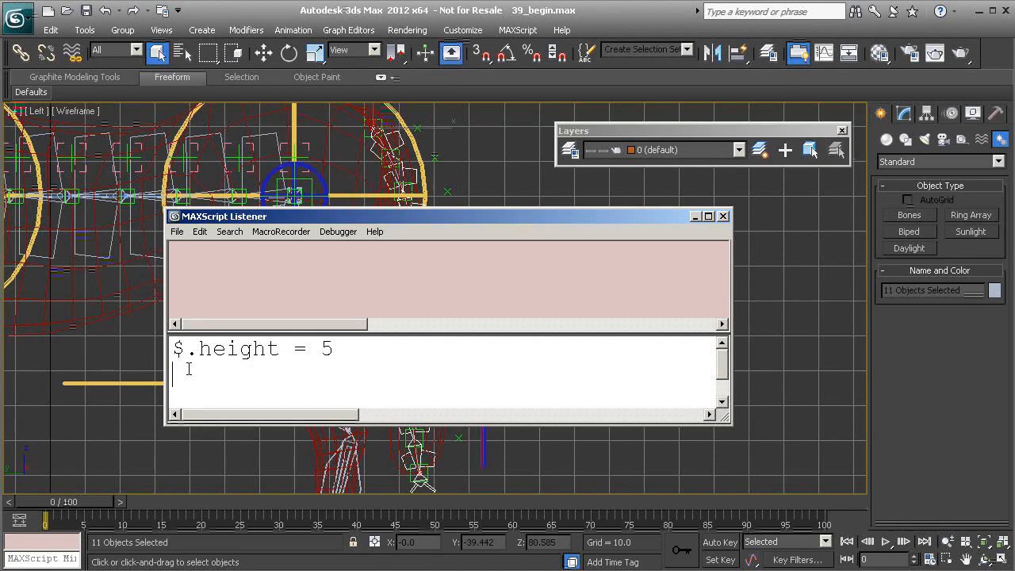
click(362, 346)
key(Return)
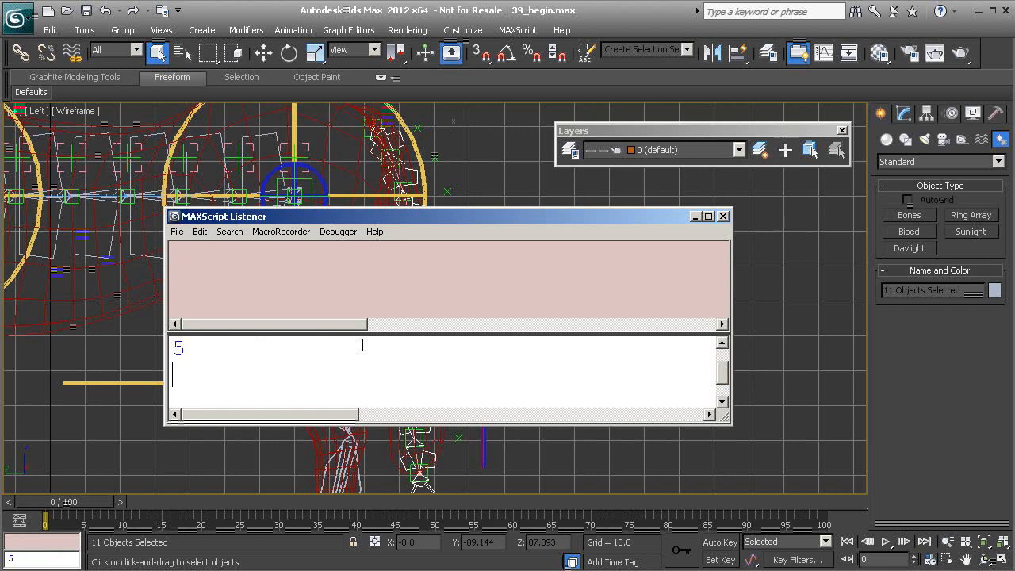
click(722, 216)
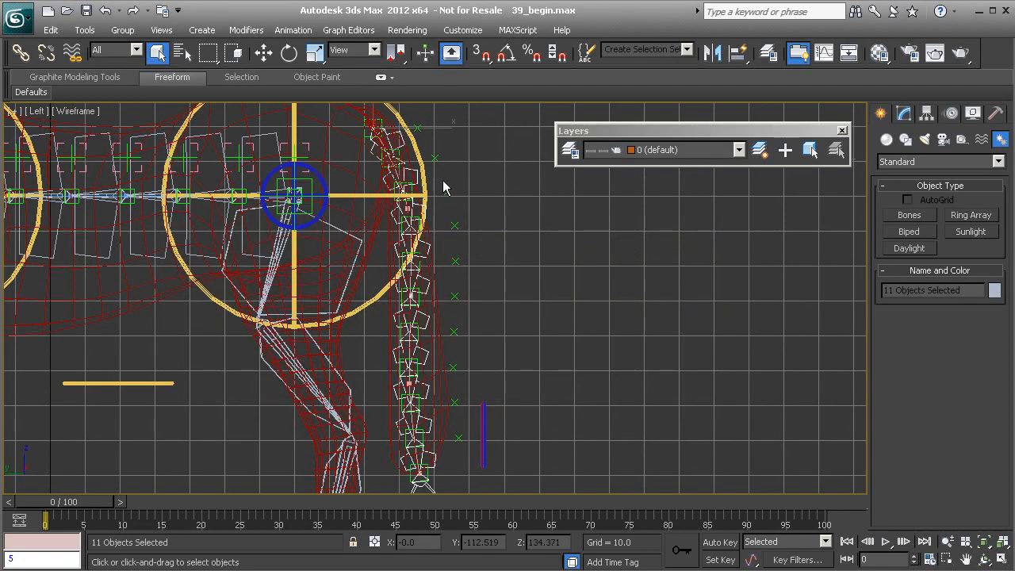
- Deselect the tail bones and examine the finned chain from an angle in the maximized Perspective view
middle_drag(430, 285, 386, 346)
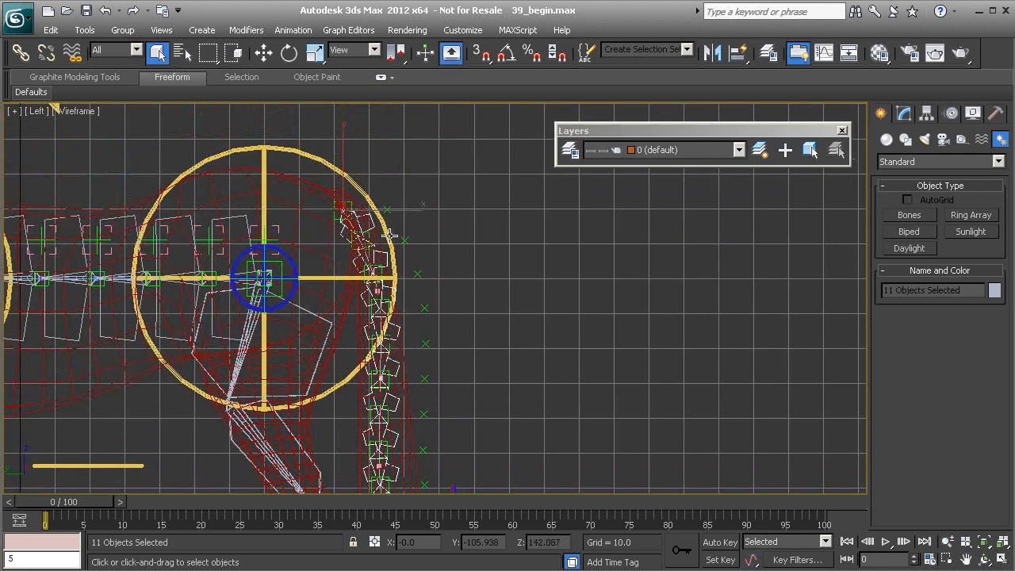
key(alt+w)
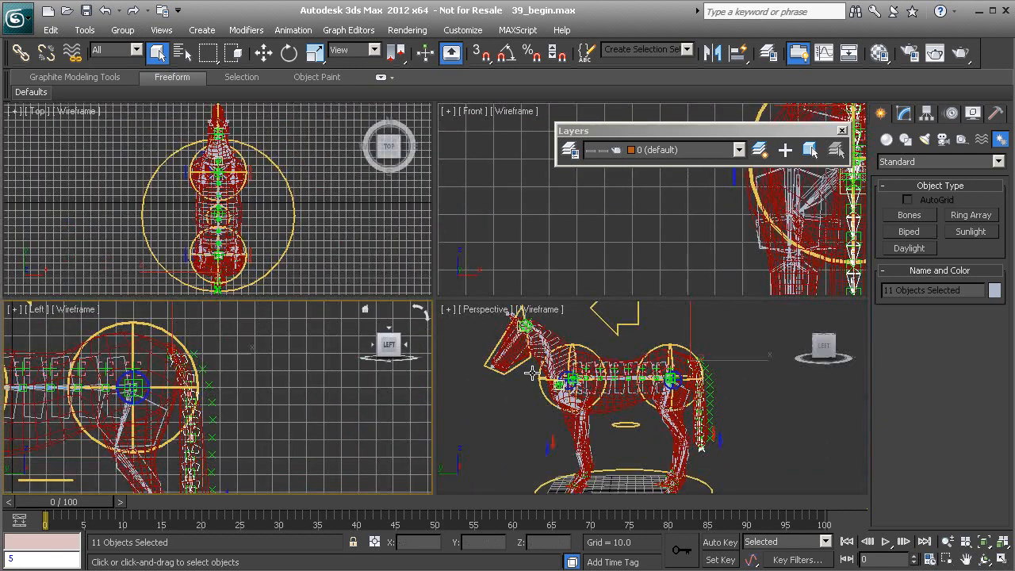
middle_click(776, 413)
key(alt+w)
alt+middle_drag(396, 365, 550, 317)
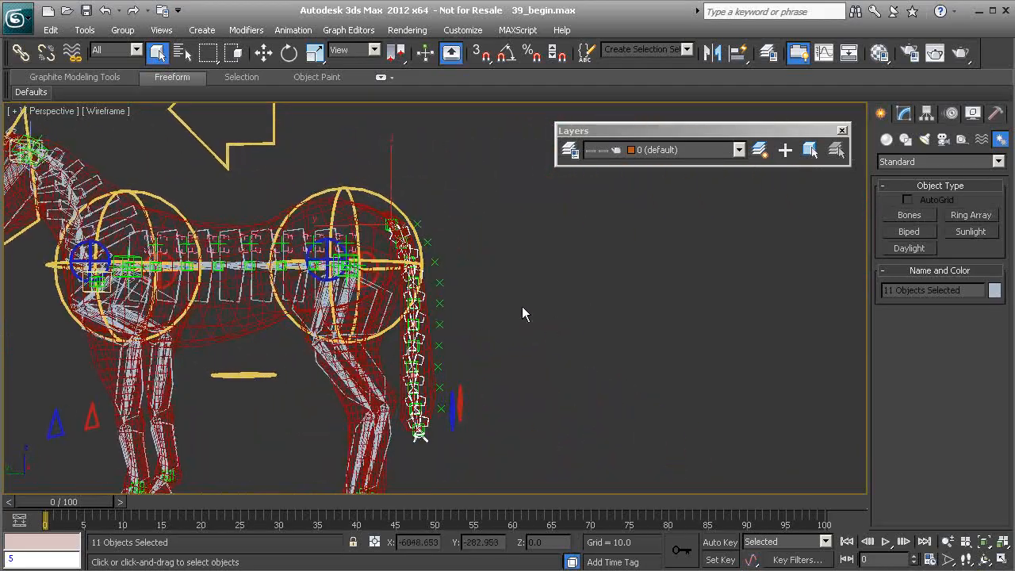
click(509, 331)
scroll(415, 287, up, 6)
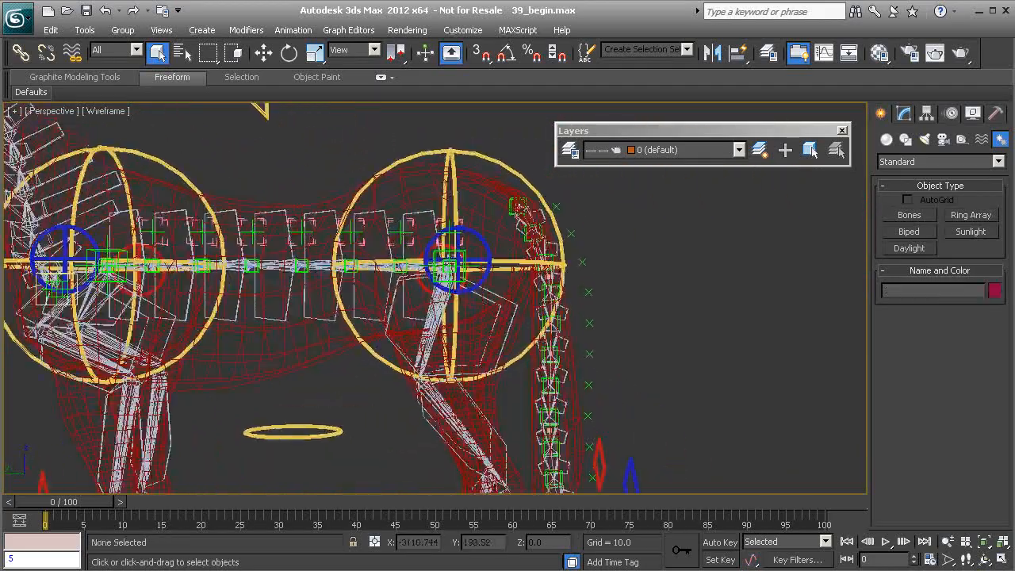
scroll(330, 358, up, 3)
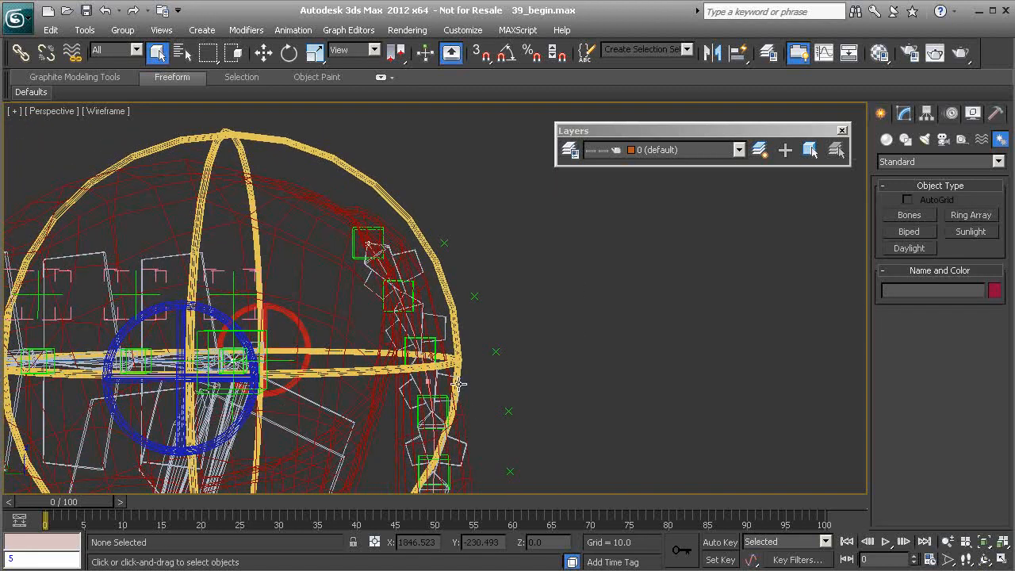
alt+middle_drag(458, 383, 367, 228)
middle_drag(415, 382, 417, 316)
mouse_move(385, 408)
middle_down()
mouse_move(364, 342)
mouse_move(361, 459)
middle_up()
scroll(356, 318, up, 1)
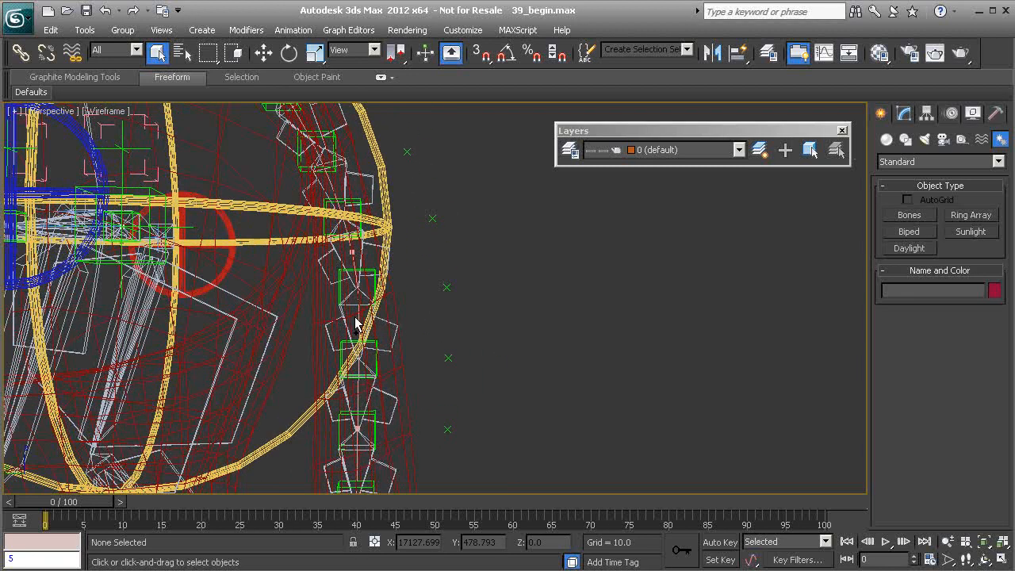
middle_drag(356, 317, 352, 375)
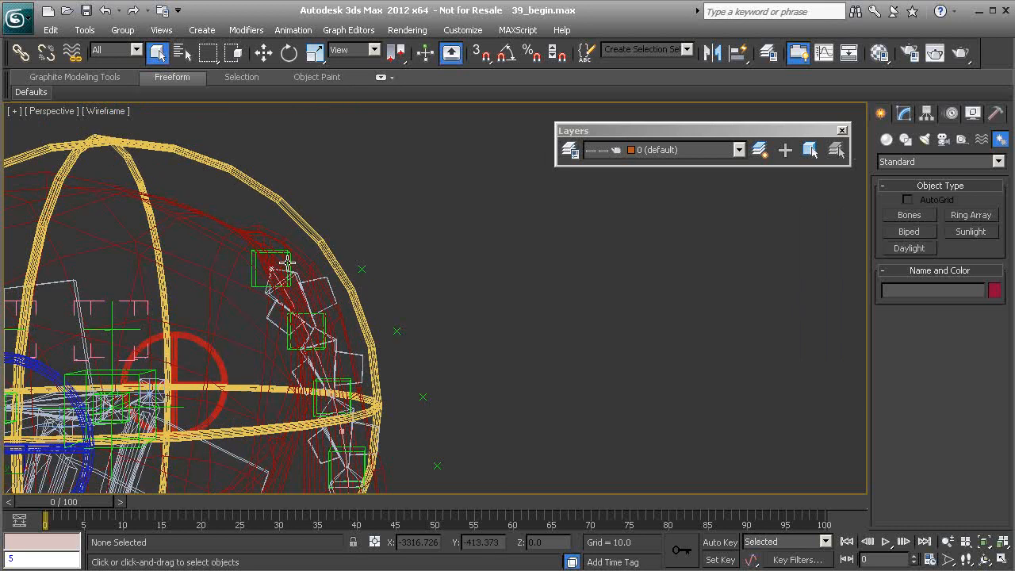
- Select all the tail point helpers from Pt_Tail_A01 down to the tail's tip and freeze their transforms
click(290, 256)
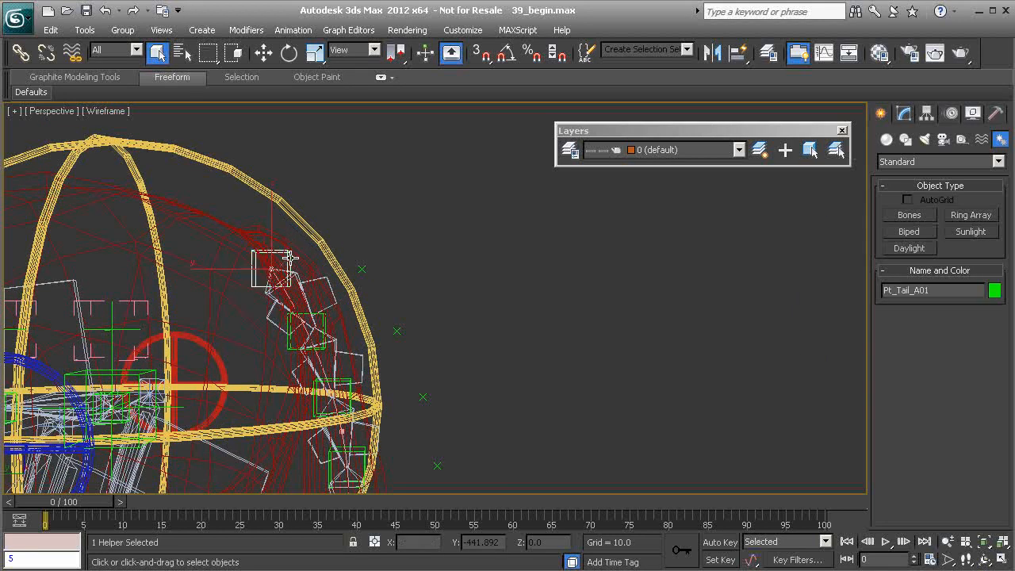
ctrl+click(321, 321)
middle_drag(357, 433, 352, 301)
ctrl+click(343, 262)
middle_drag(354, 373, 365, 306)
ctrl+click(340, 268)
middle_drag(385, 357, 388, 313)
ctrl+click(377, 287)
key(ctrl+z)
ctrl+click(380, 299)
middle_drag(394, 395, 407, 349)
ctrl+click(361, 249)
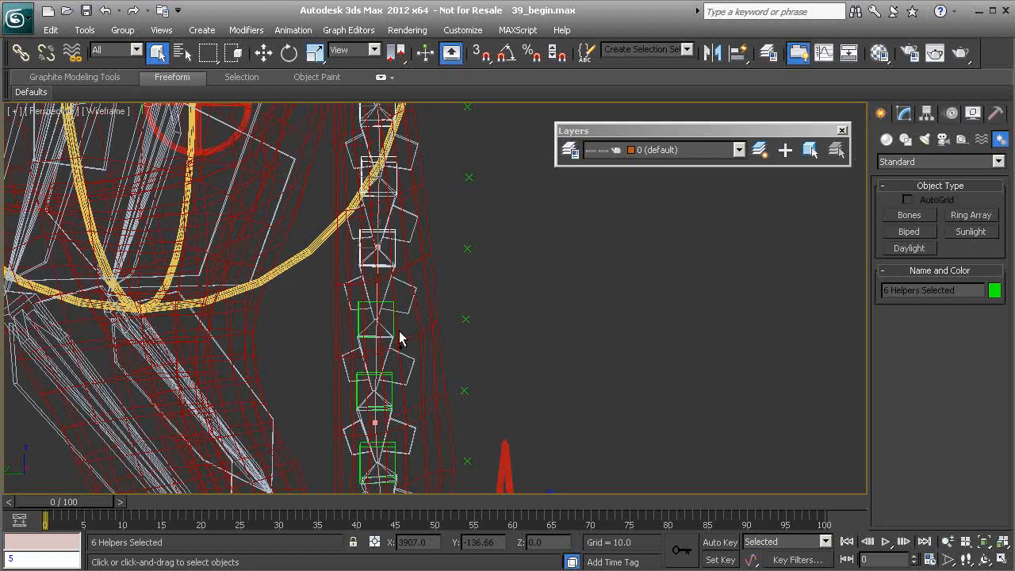
ctrl+click(391, 320)
ctrl+click(391, 394)
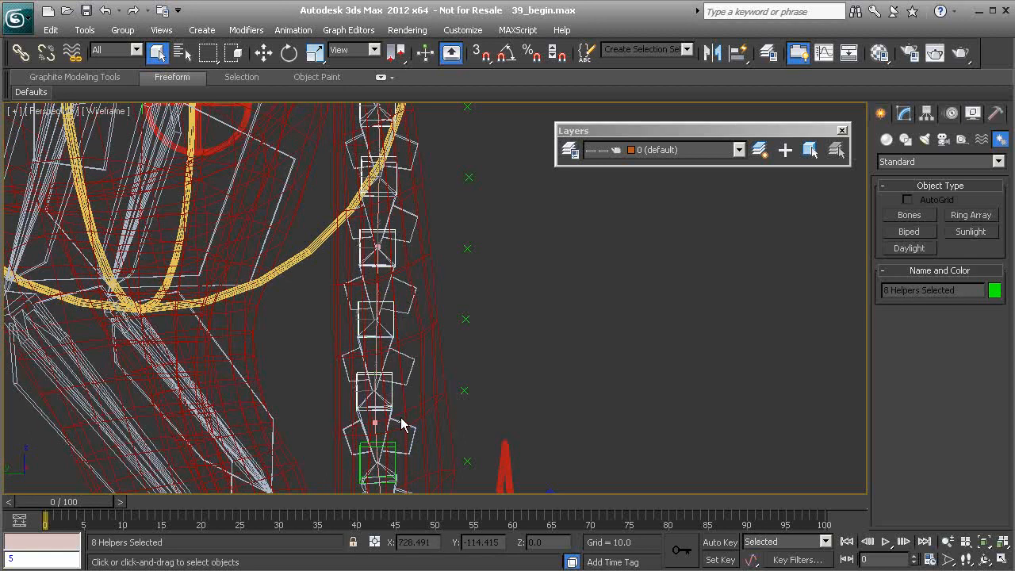
middle_drag(402, 421, 401, 353)
ctrl+click(368, 281)
ctrl+click(406, 353)
ctrl+click(403, 420)
middle_drag(406, 310, 412, 394)
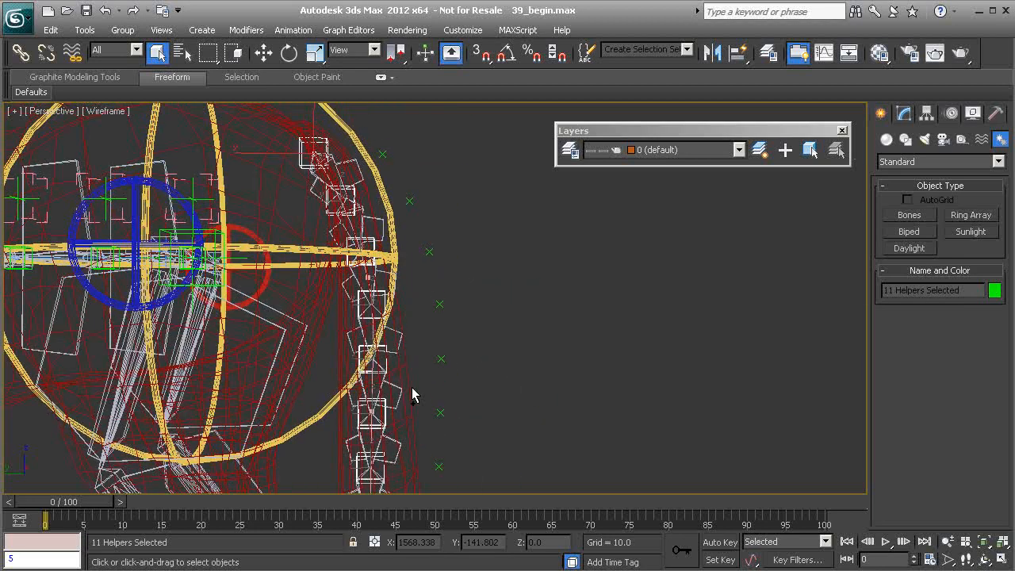
right_click(505, 302)
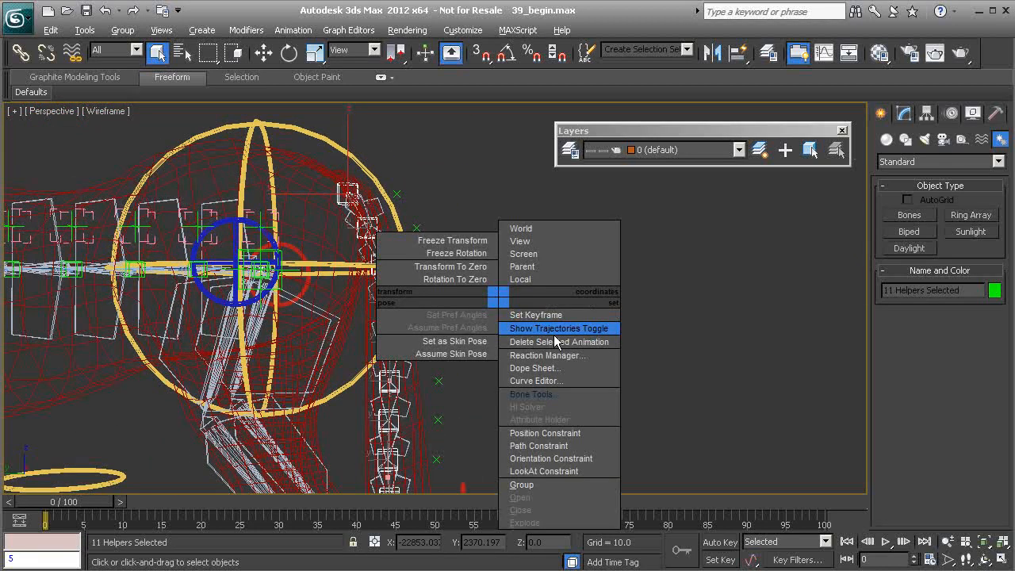
click(457, 240)
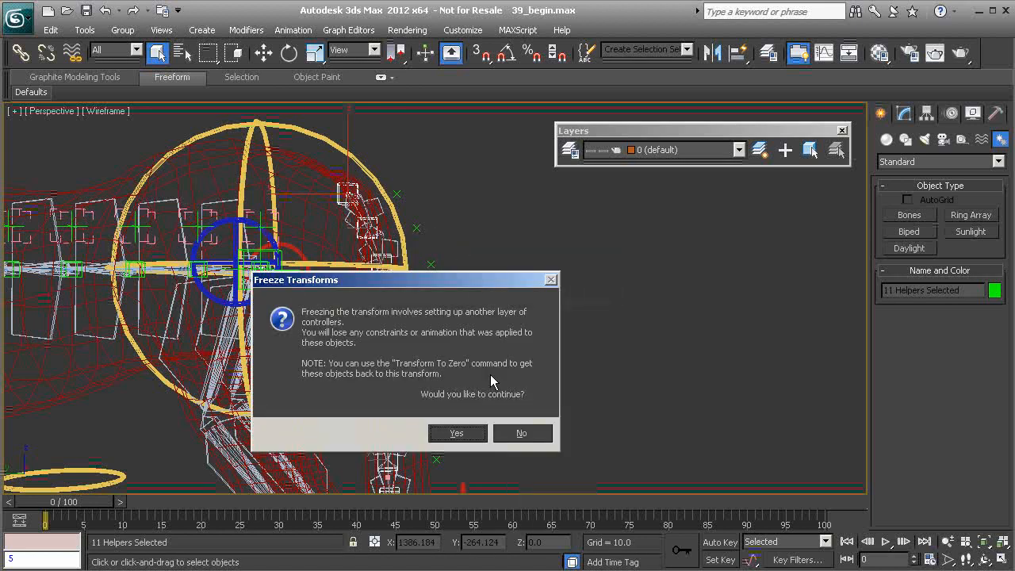
click(457, 433)
- Select the Pt_Tail_A01 helper and apply a Position Constraint to it with the first tail bone as target
scroll(349, 151, up, 5)
mouse_move(429, 297)
middle_down()
mouse_move(399, 249)
mouse_move(422, 288)
middle_up()
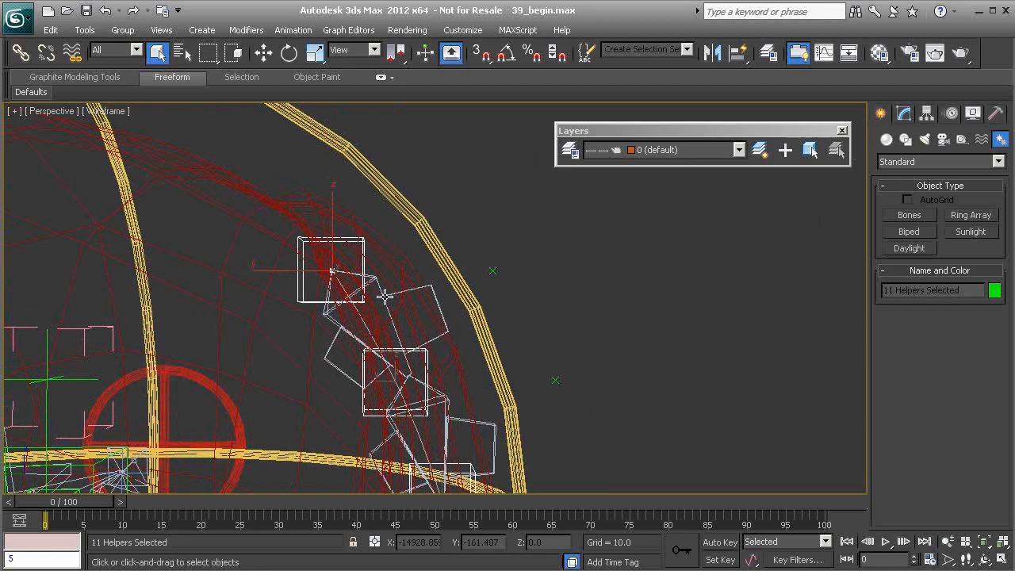
click(384, 296)
click(365, 250)
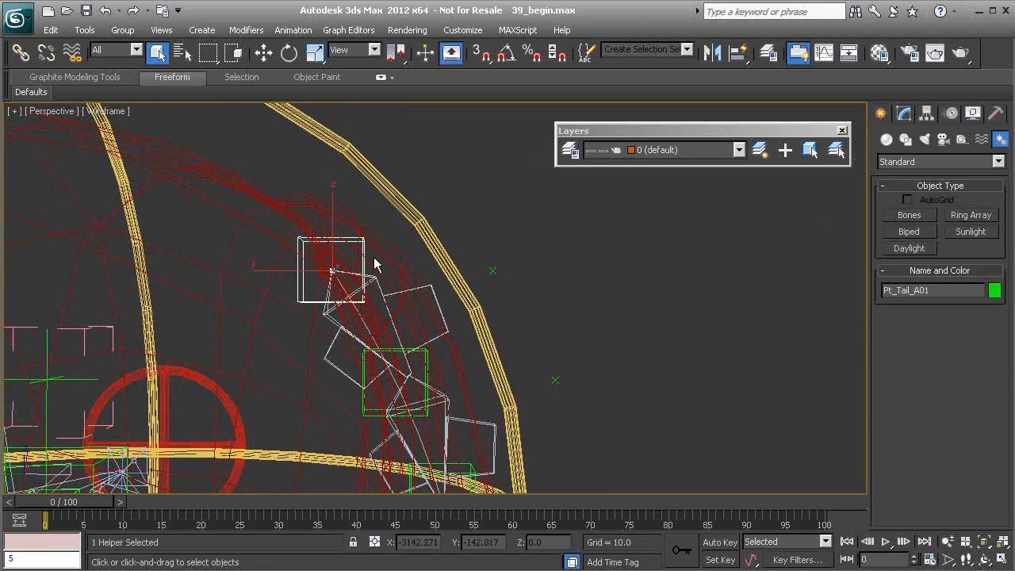
right_click(451, 192)
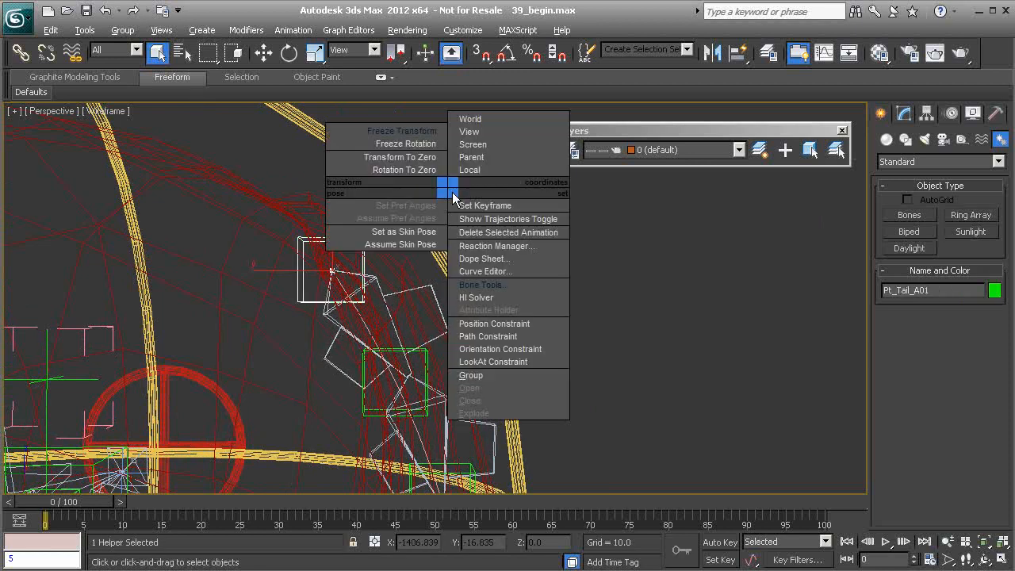
click(526, 325)
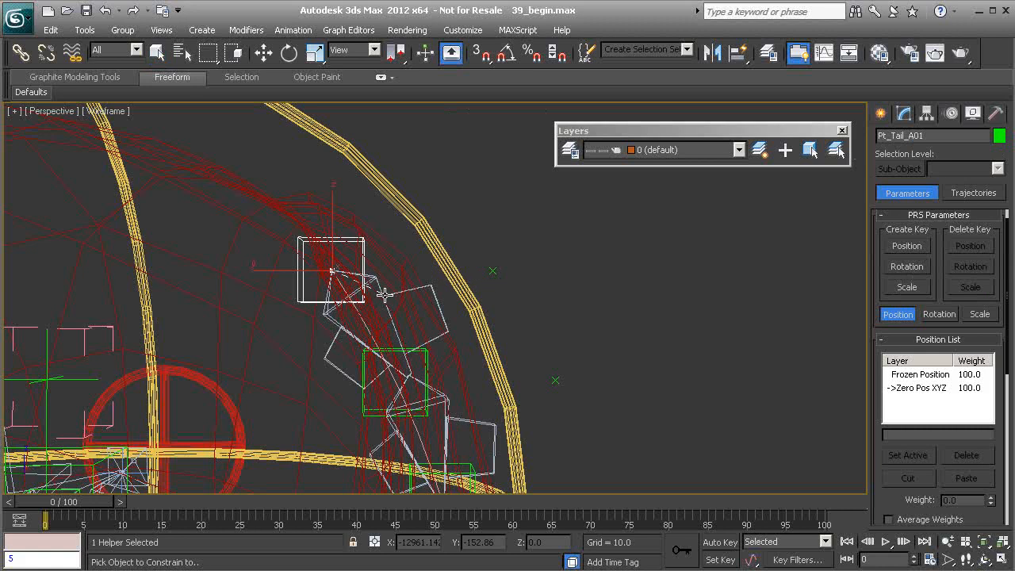
click(384, 294)
middle_drag(438, 353, 428, 324)
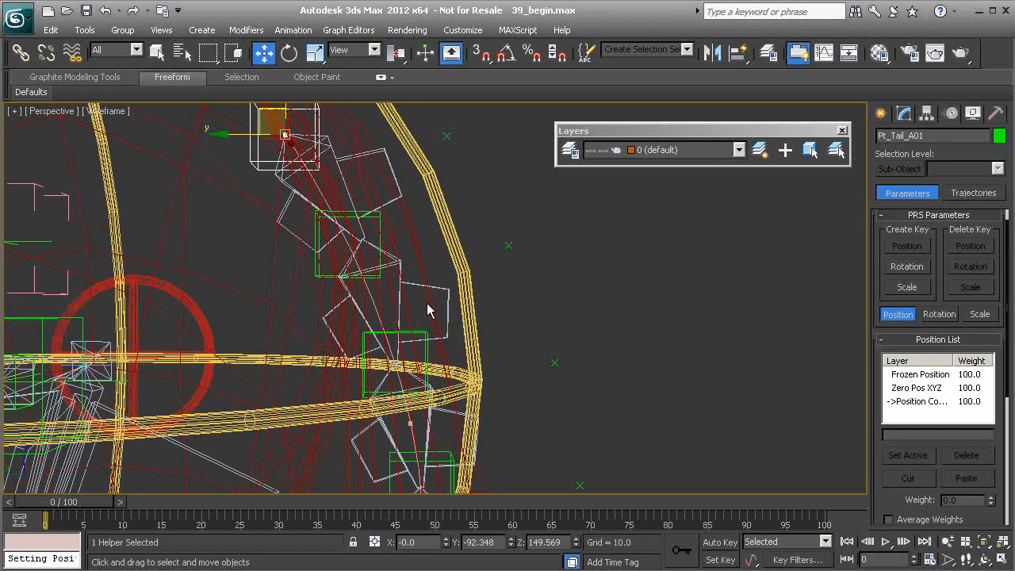
- Examine the point helpers along the whole tail bone chain, from its base to the tip
scroll(409, 270, down, 3)
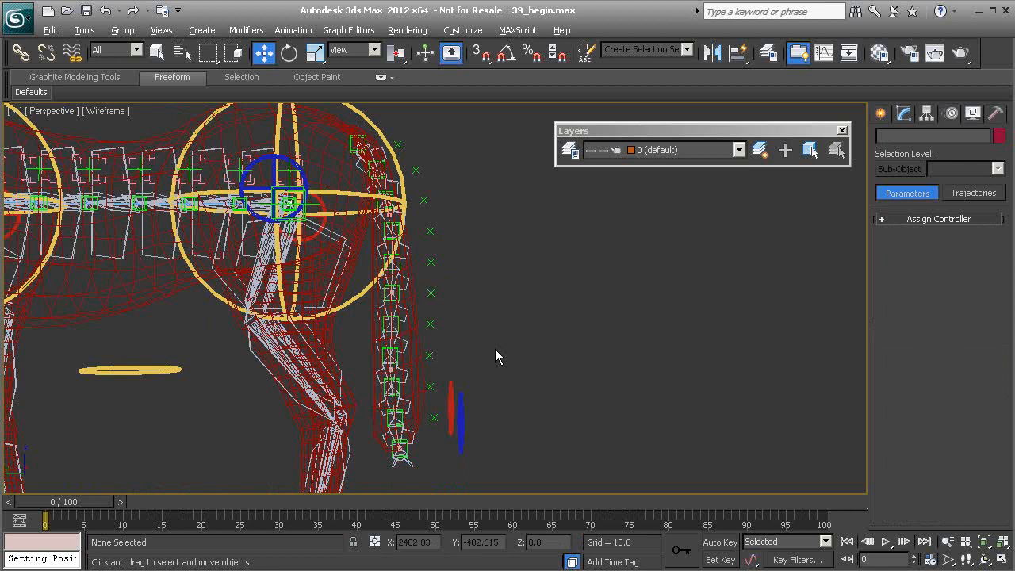
middle_drag(399, 226, 375, 295)
scroll(375, 303, up, 3)
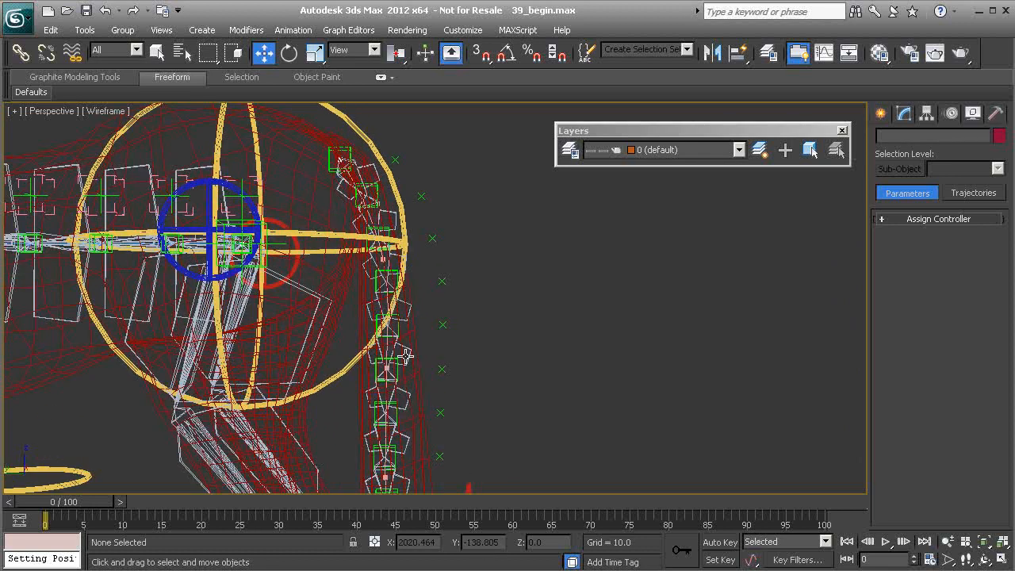
alt+middle_drag(389, 458, 398, 395)
middle_drag(466, 460, 439, 344)
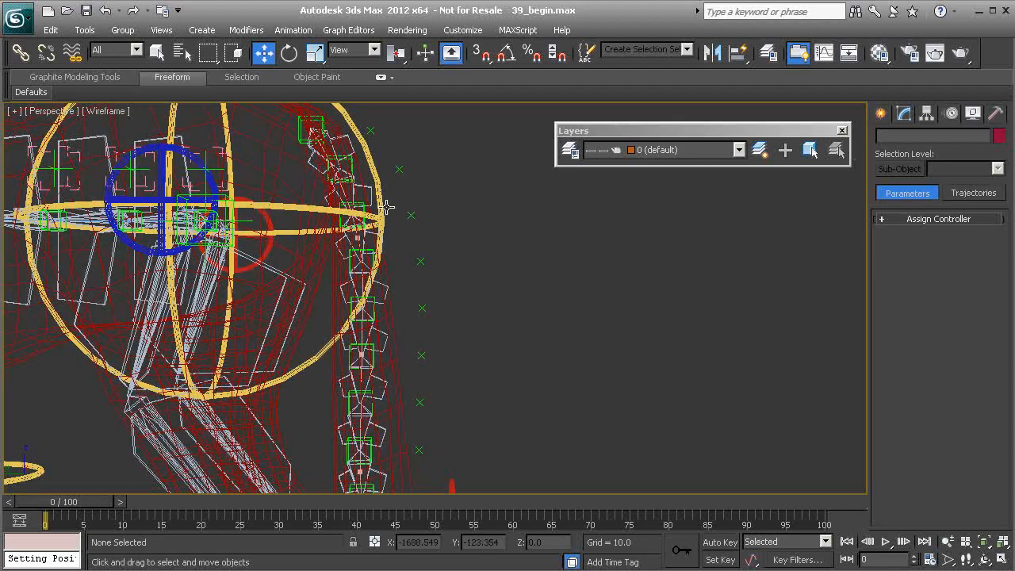
middle_drag(426, 282, 440, 308)
scroll(440, 308, up, 6)
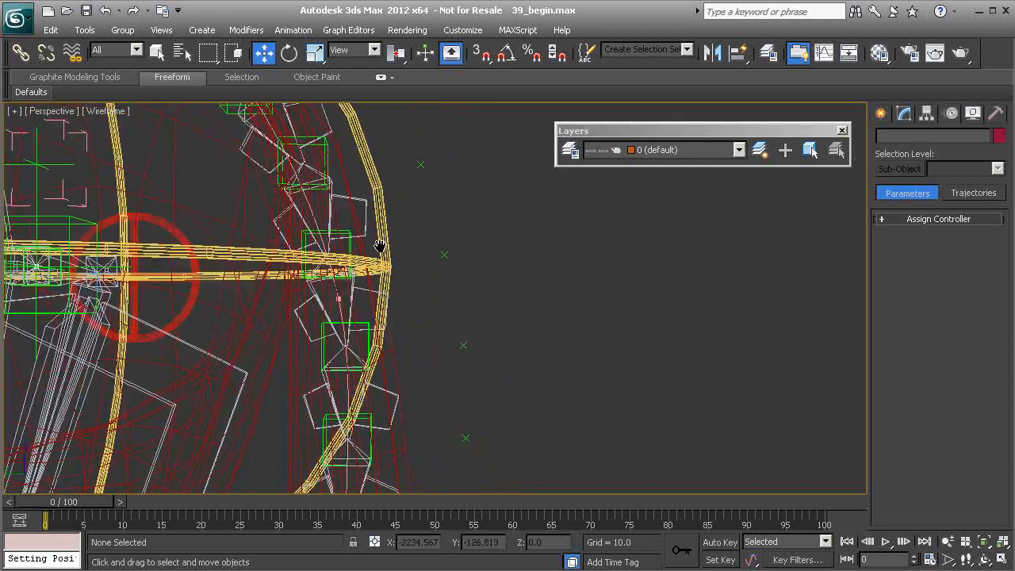
scroll(372, 301, down, 3)
scroll(413, 386, down, 3)
middle_drag(413, 385, 367, 274)
scroll(367, 274, down, 3)
- Apply a SplineIK Solver from Bone001 to the end bone Bone011 at the tail's tip, using the tail spline Spl_Tail01
click(353, 147)
right_click(466, 238)
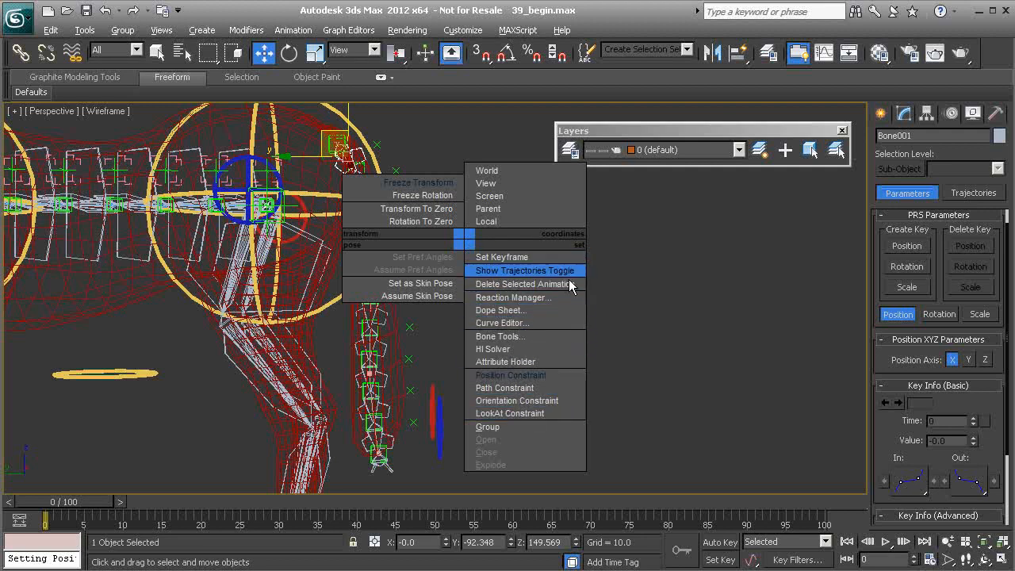
click(635, 278)
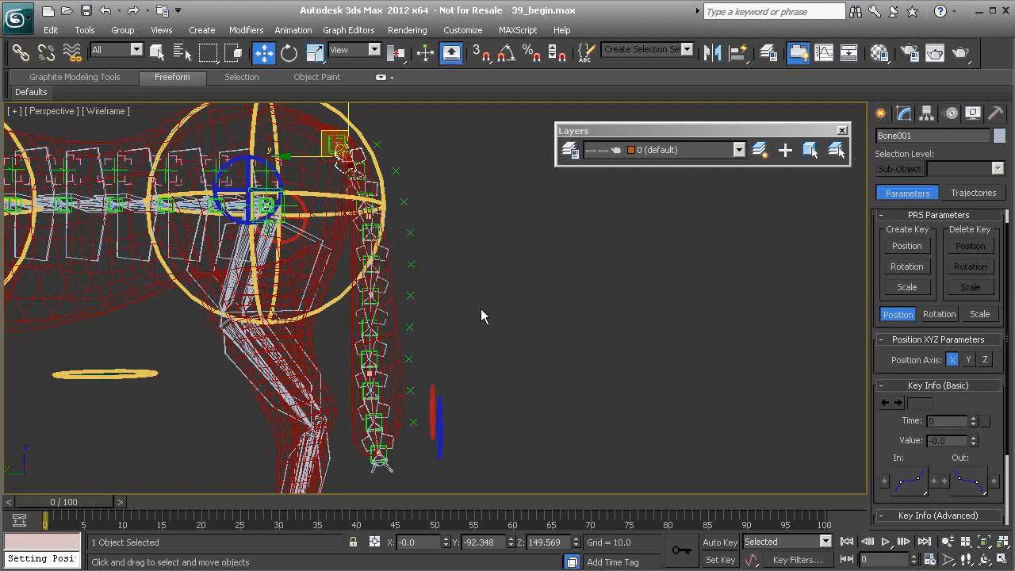
click(293, 29)
mouse_move(391, 84)
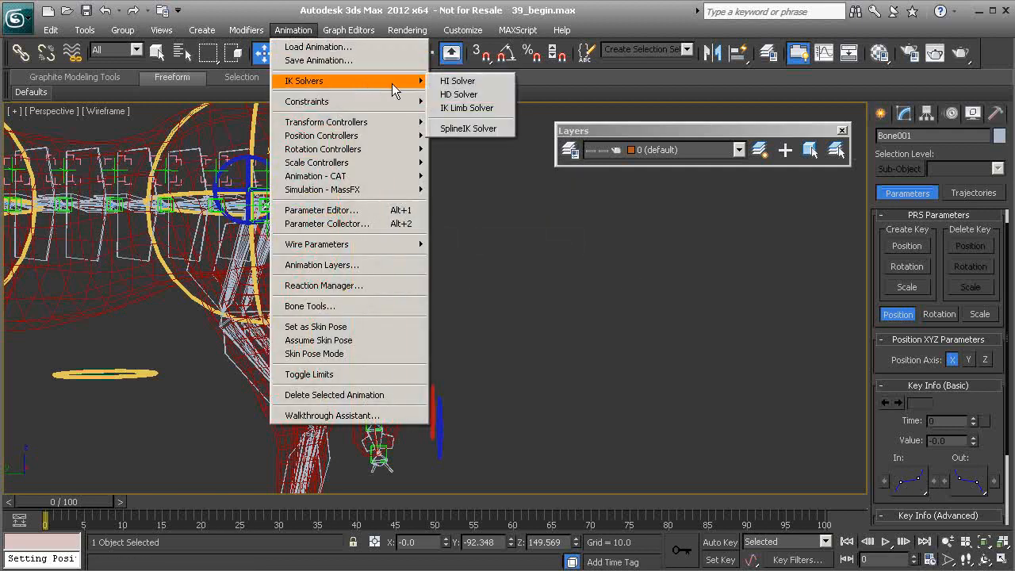
click(476, 128)
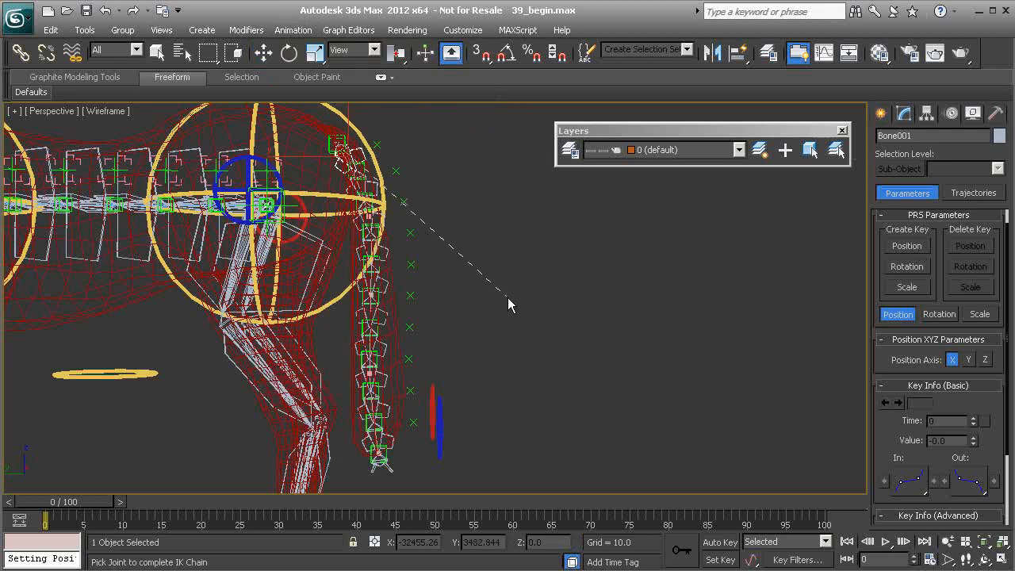
click(389, 466)
scroll(445, 332, up, 2)
scroll(436, 301, up, 2)
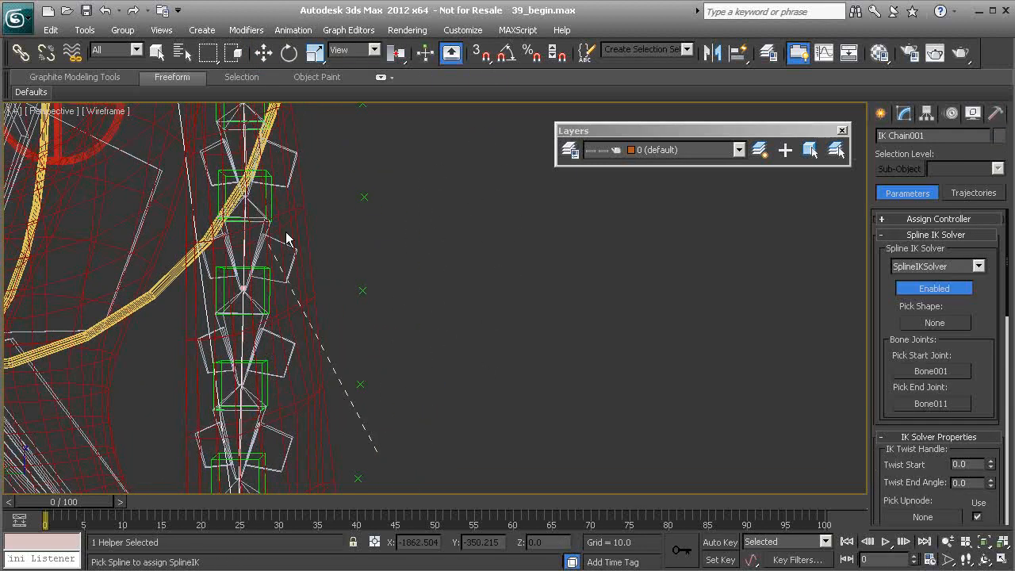
click(240, 322)
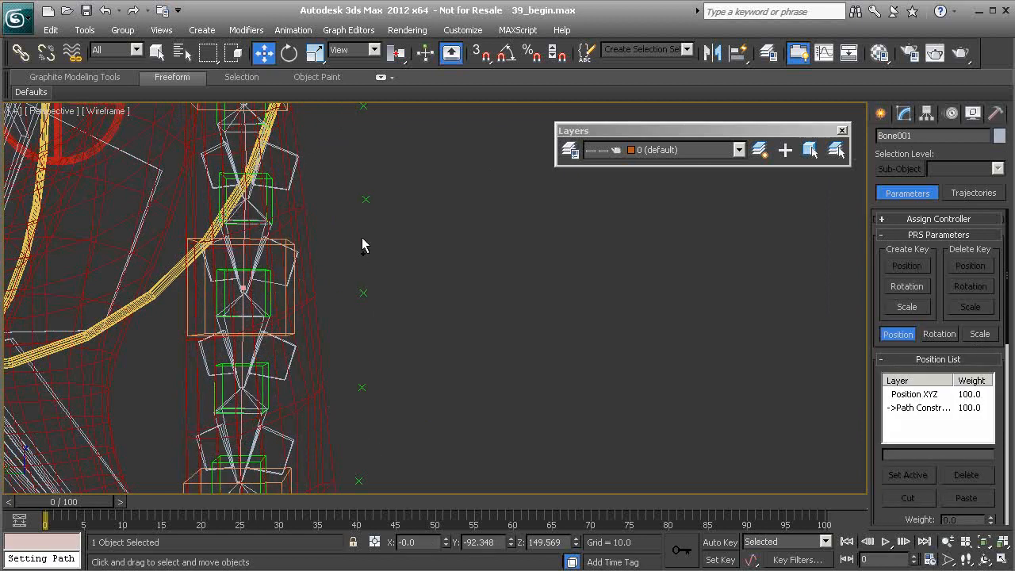
- Try moving the Spline IK control helpers Point002 and Point003 to test how the upper tail bends
scroll(364, 260, down, 3)
middle_drag(369, 263, 394, 317)
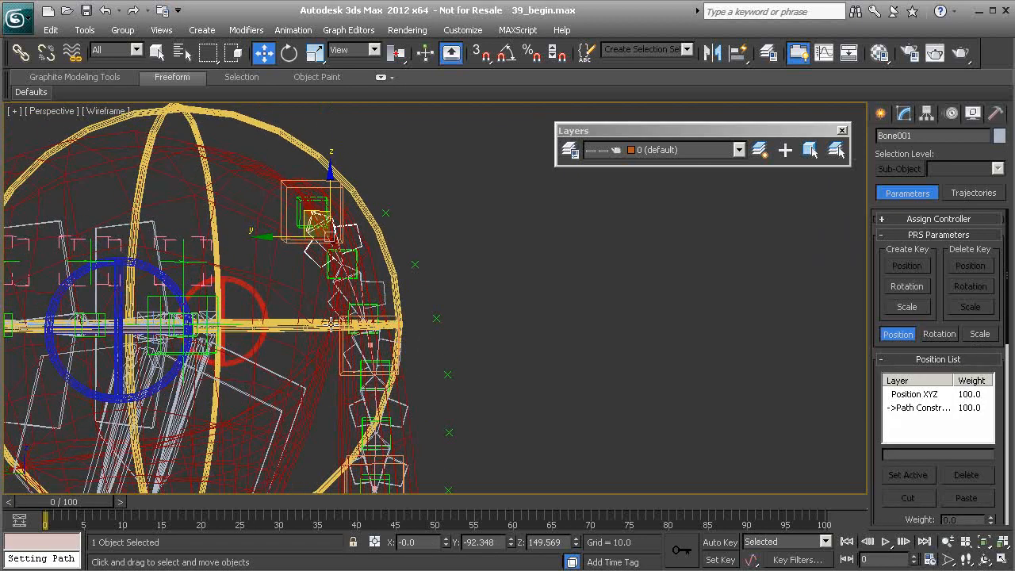
click(343, 367)
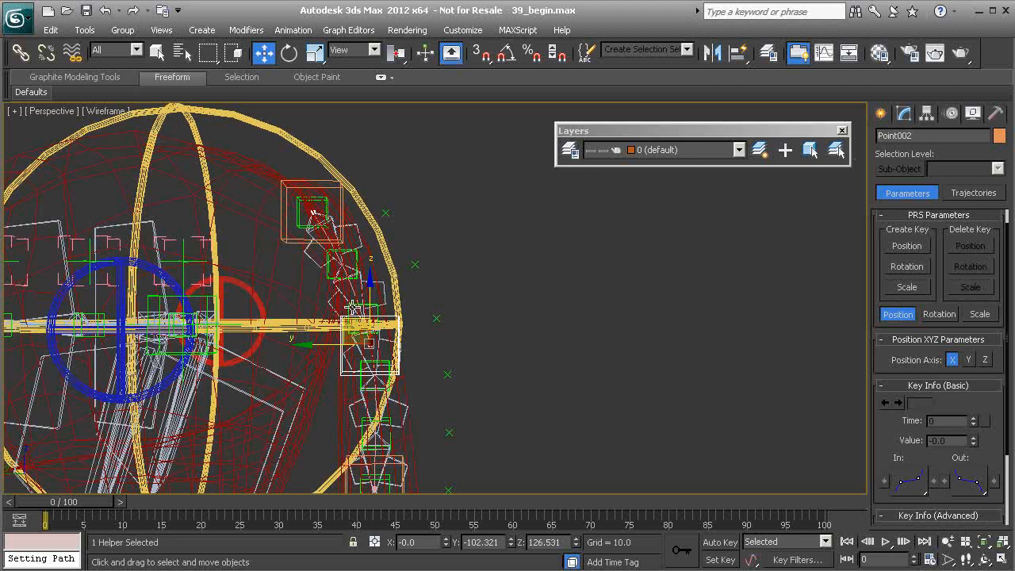
mouse_move(350, 304)
mouse_down()
mouse_move(282, 327)
mouse_move(547, 325)
mouse_move(197, 332)
mouse_move(439, 318)
mouse_move(479, 296)
mouse_move(339, 319)
mouse_up()
middle_drag(410, 371, 409, 297)
middle_drag(413, 261, 413, 327)
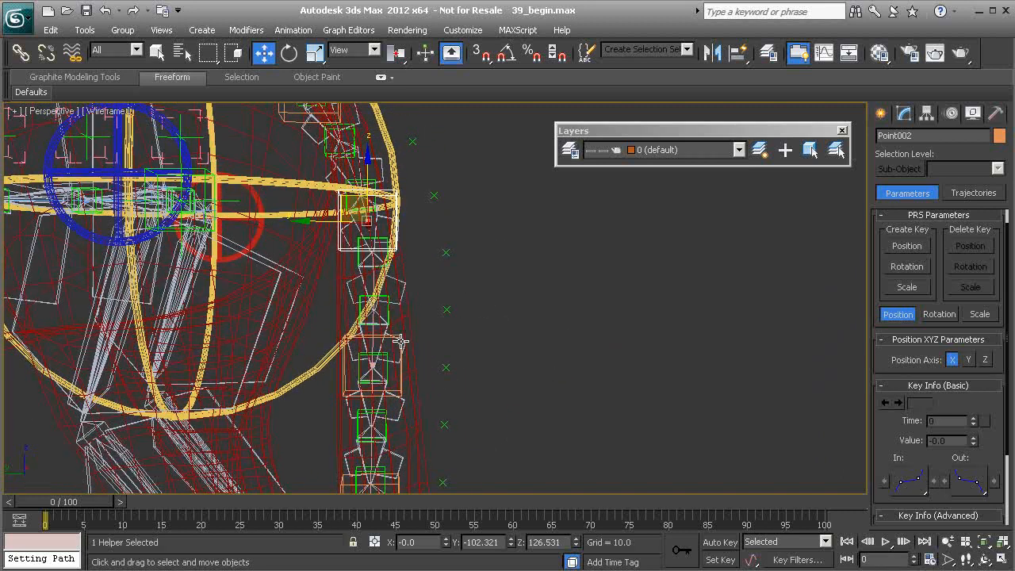
click(396, 335)
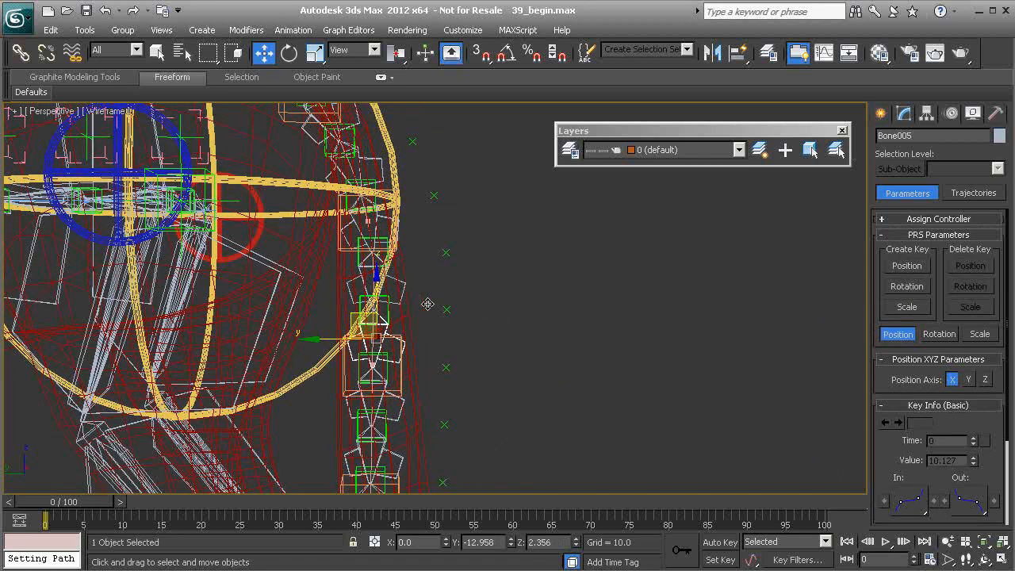
click(399, 368)
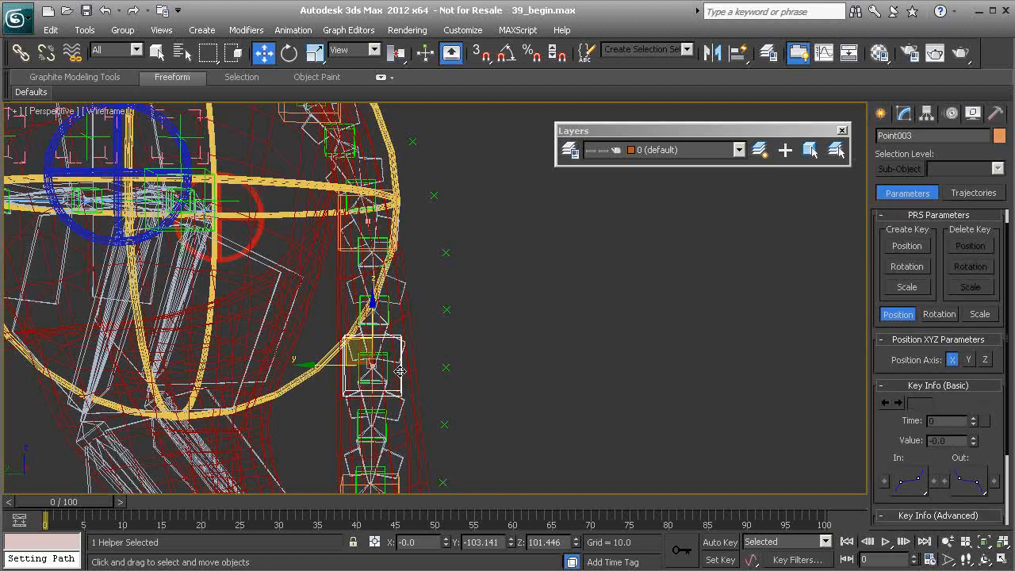
drag(345, 339, 448, 342)
right_click(448, 342)
- Try moving Point004 and the control helper at the tail's tip to test how the lower tail bends
middle_drag(422, 428, 413, 345)
click(388, 362)
drag(332, 350, 458, 333)
right_click(457, 333)
middle_drag(378, 409, 382, 333)
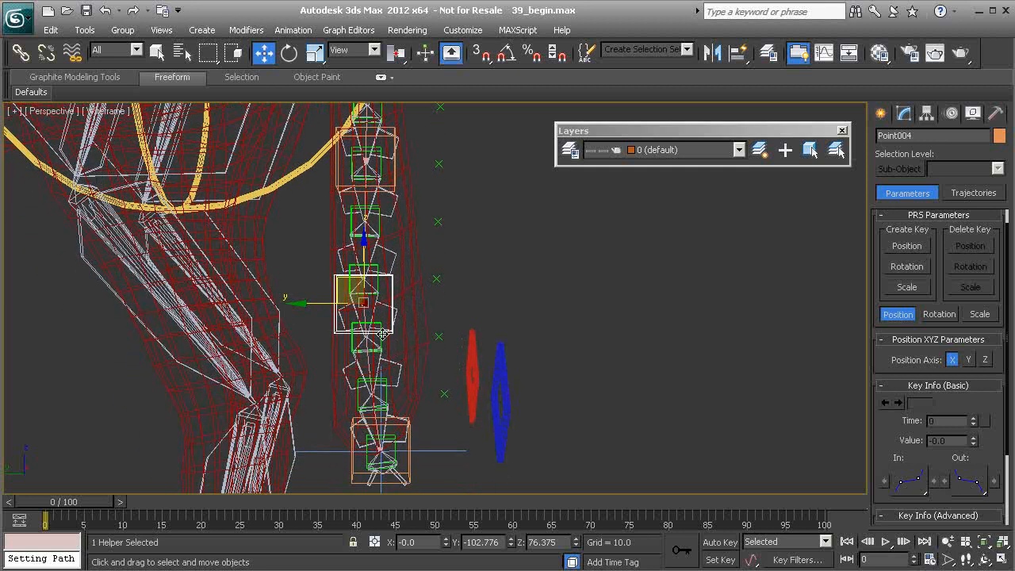
click(411, 441)
drag(365, 428, 259, 415)
right_click(258, 415)
- Try moving Point004 and Point003 toward the hind leg to test the tail's bending once more
click(391, 294)
middle_drag(369, 269, 376, 334)
drag(348, 346, 312, 344)
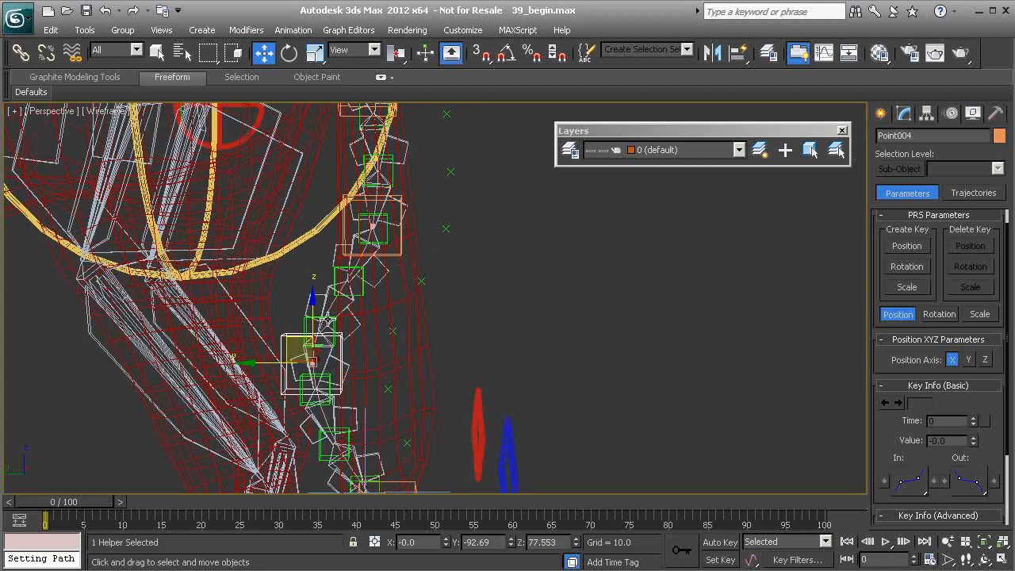
right_click(312, 344)
click(405, 254)
click(404, 252)
middle_drag(404, 253, 416, 336)
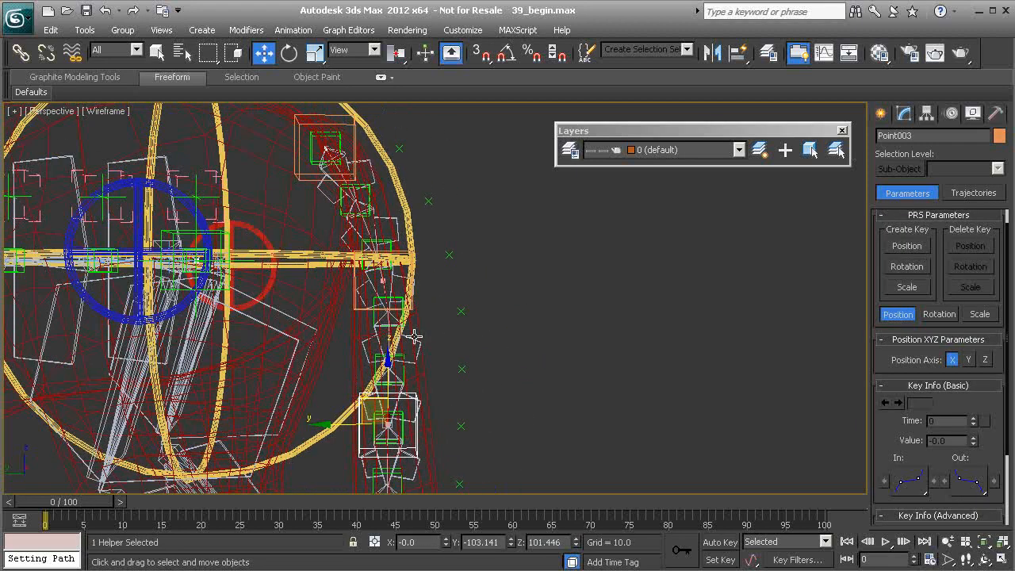
drag(371, 402, 255, 366)
right_click(255, 365)
- Check the Spline IK control helpers from Point002 down to the tail's tip
scroll(412, 262, down, 3)
middle_drag(429, 357, 390, 291)
scroll(419, 368, up, 5)
click(330, 221)
click(326, 279)
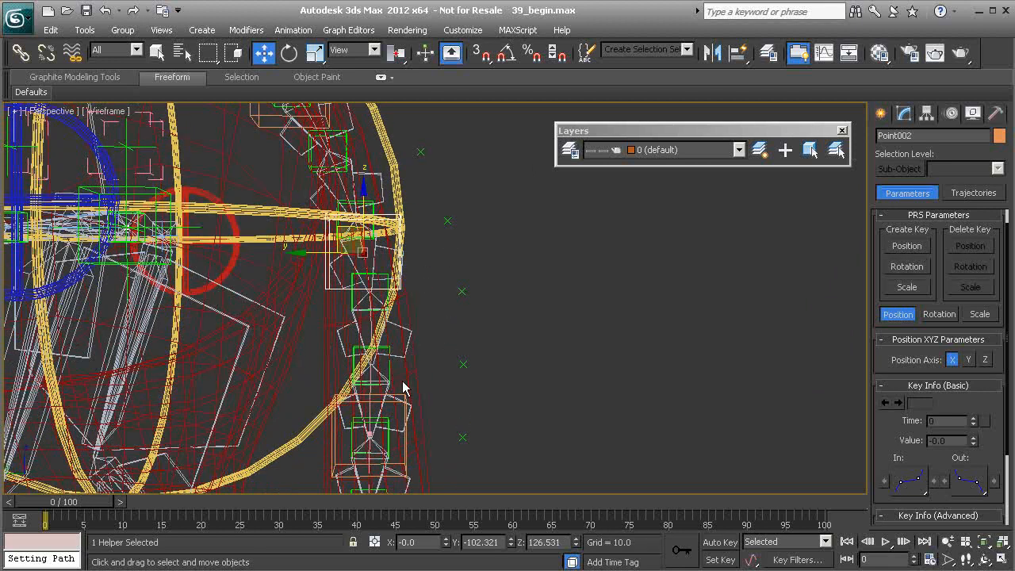
click(408, 439)
middle_drag(410, 447, 413, 345)
click(404, 390)
click(409, 366)
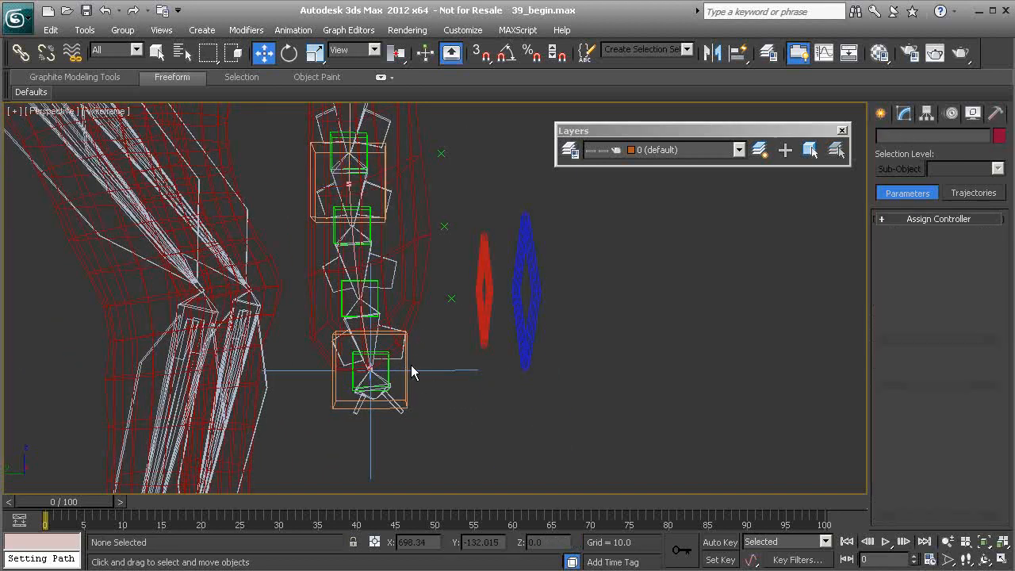
- Select IK Chain001 and the five Spline IK control helpers and add them to the objects_to_hide layer
click(459, 371)
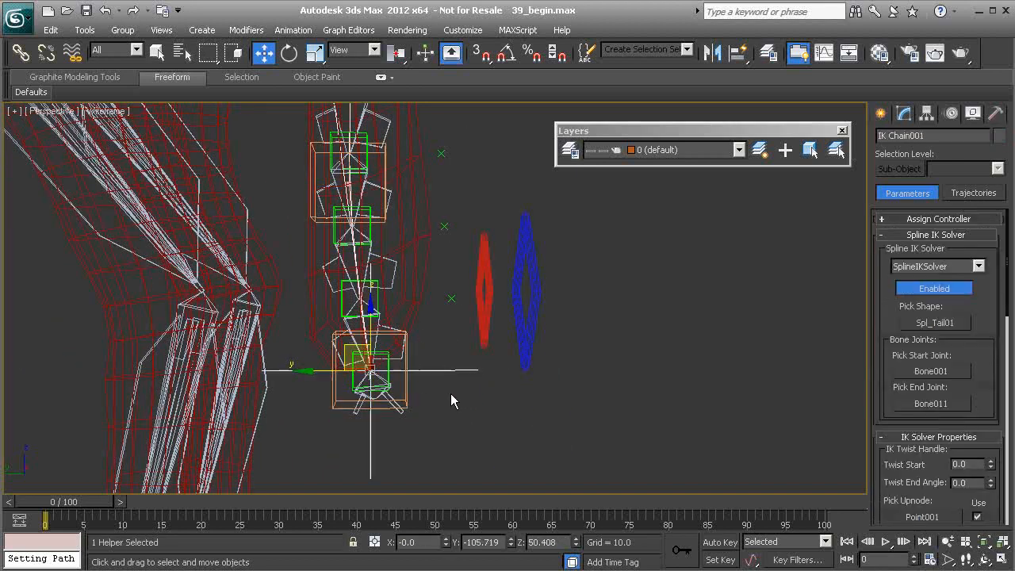
ctrl+click(408, 362)
middle_drag(407, 363, 413, 393)
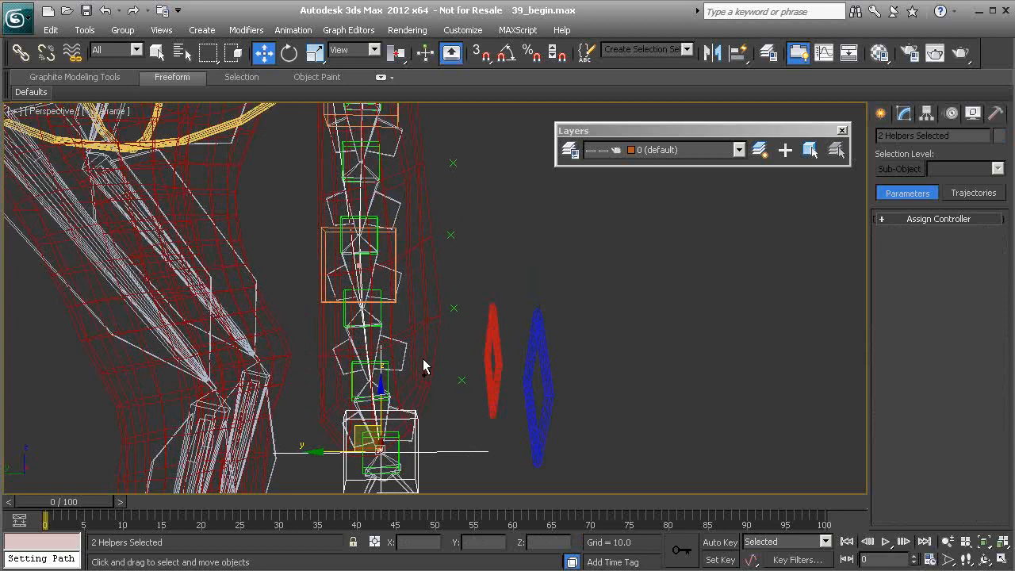
ctrl+click(395, 252)
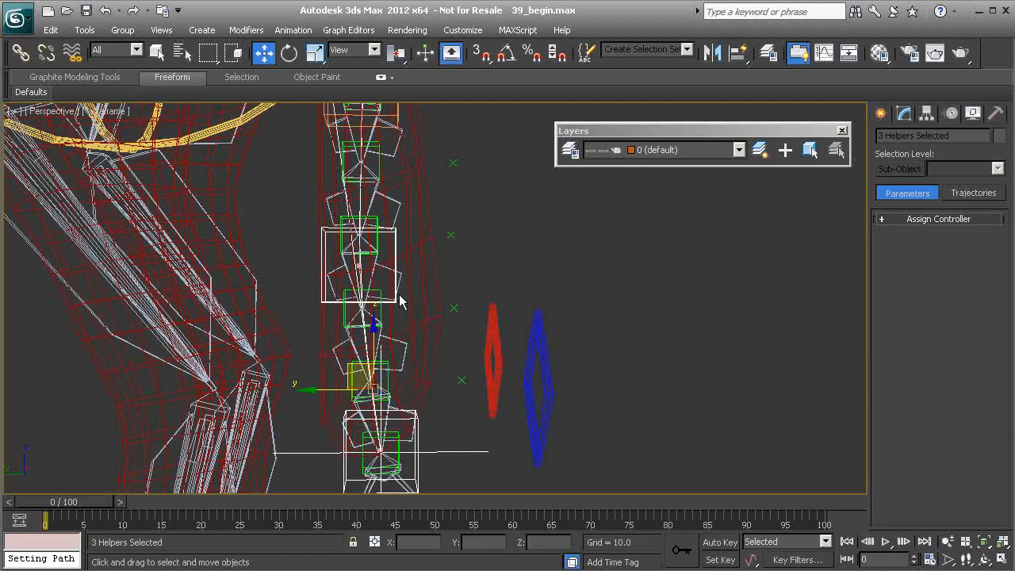
middle_drag(384, 340, 390, 399)
ctrl+click(404, 279)
middle_drag(423, 300, 379, 225)
ctrl+click(342, 311)
middle_drag(381, 281, 346, 370)
ctrl+click(314, 210)
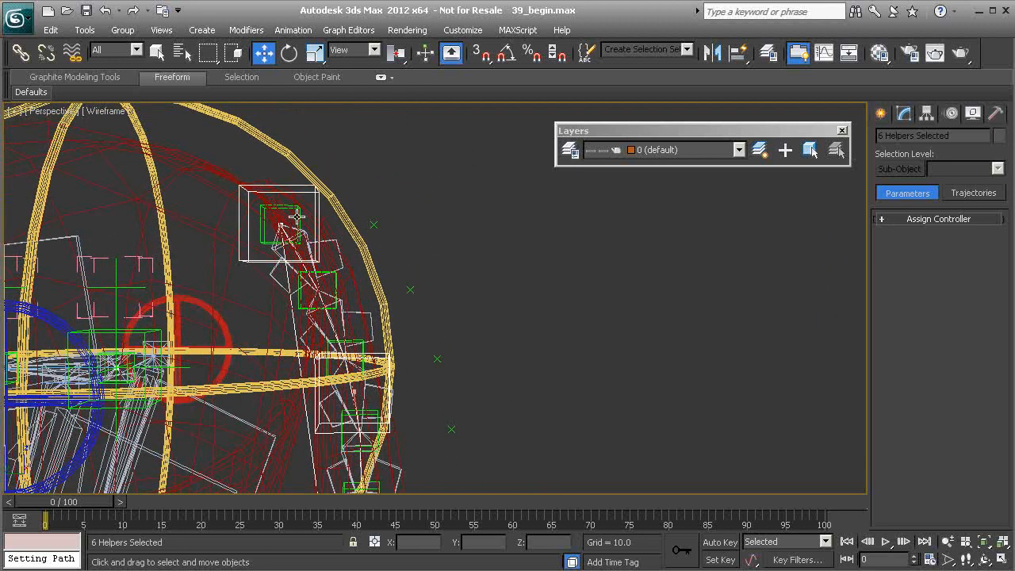
click(566, 151)
click(555, 205)
- Select the tail bone chain from Bone001 down to the tip and add it to the objects_to_hide layer
middle_drag(343, 287, 348, 253)
alt+middle_drag(350, 176, 306, 204)
click(325, 153)
scroll(316, 266, down, 4)
middle_drag(365, 337, 345, 242)
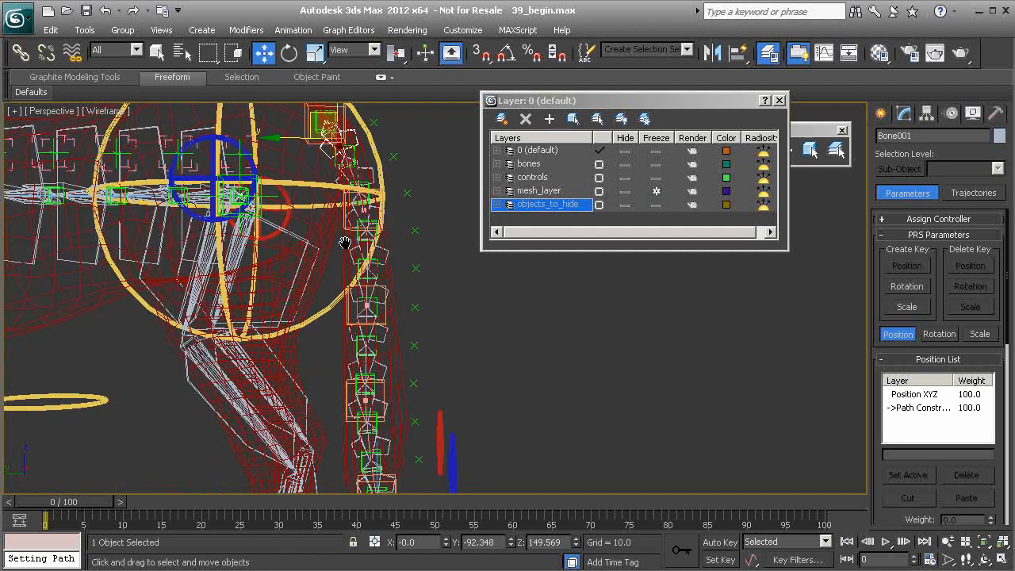
key(ctrl+Page_Down)
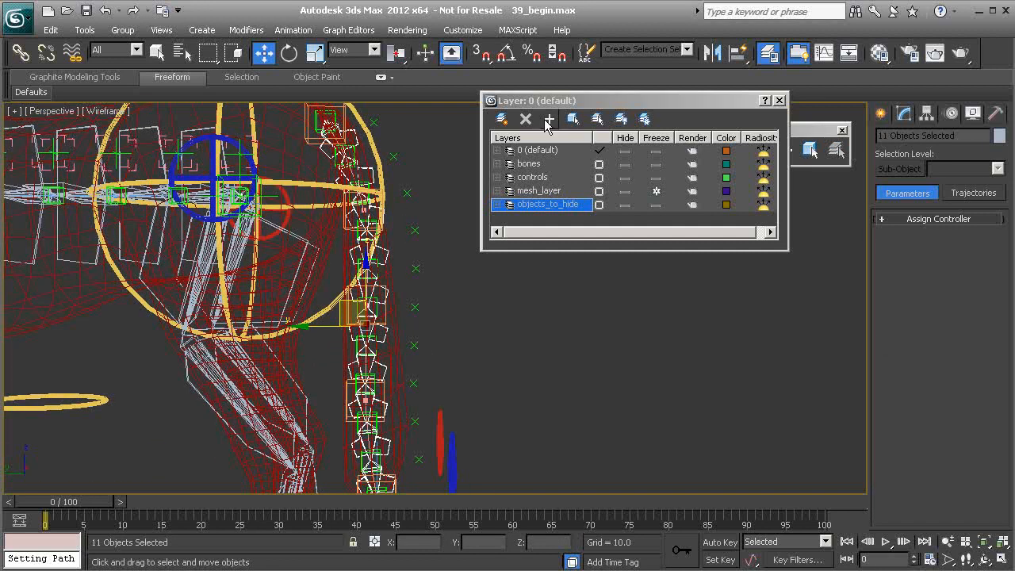
middle_drag(447, 355, 440, 283)
click(548, 119)
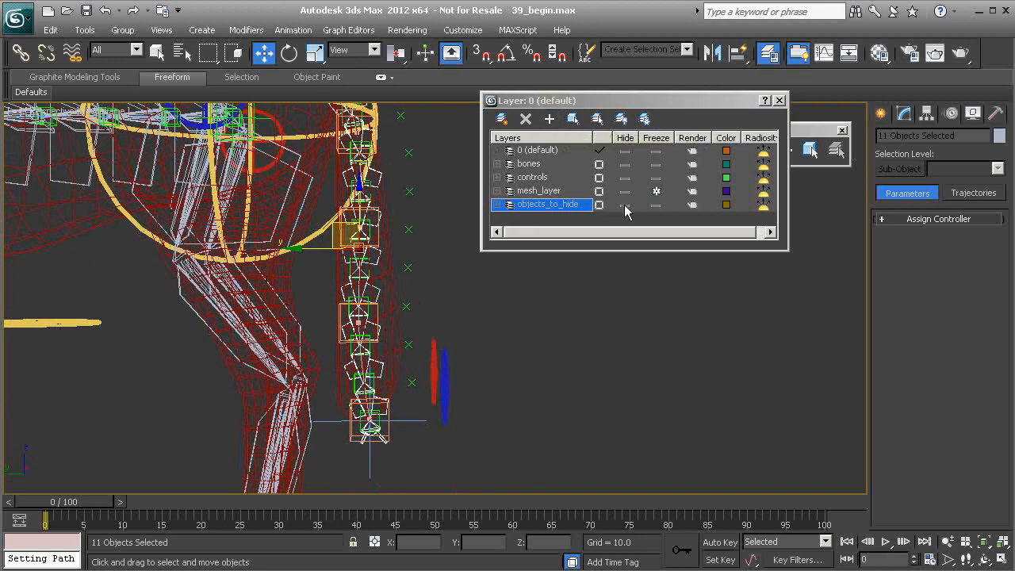
- Toggle the objects_to_hide layer's visibility off and on to check which tail objects it contains
click(624, 203)
click(624, 204)
click(624, 205)
middle_drag(392, 205, 393, 276)
click(626, 206)
- Inspect the first tail bones at the base of the tail by selecting them individually
middle_drag(367, 231, 365, 315)
scroll(365, 314, up, 4)
middle_drag(292, 251, 327, 360)
scroll(347, 256, up, 2)
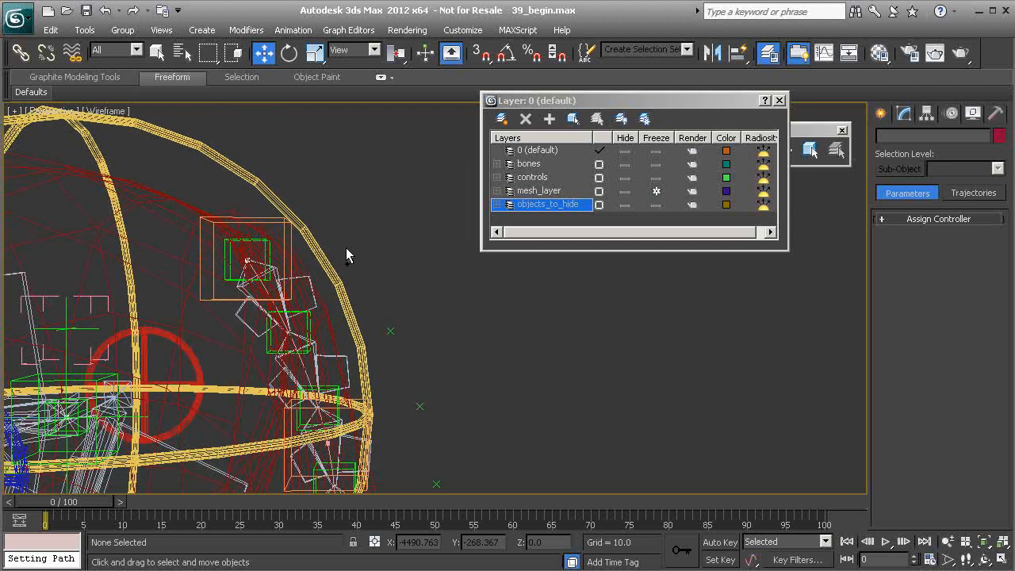
click(308, 277)
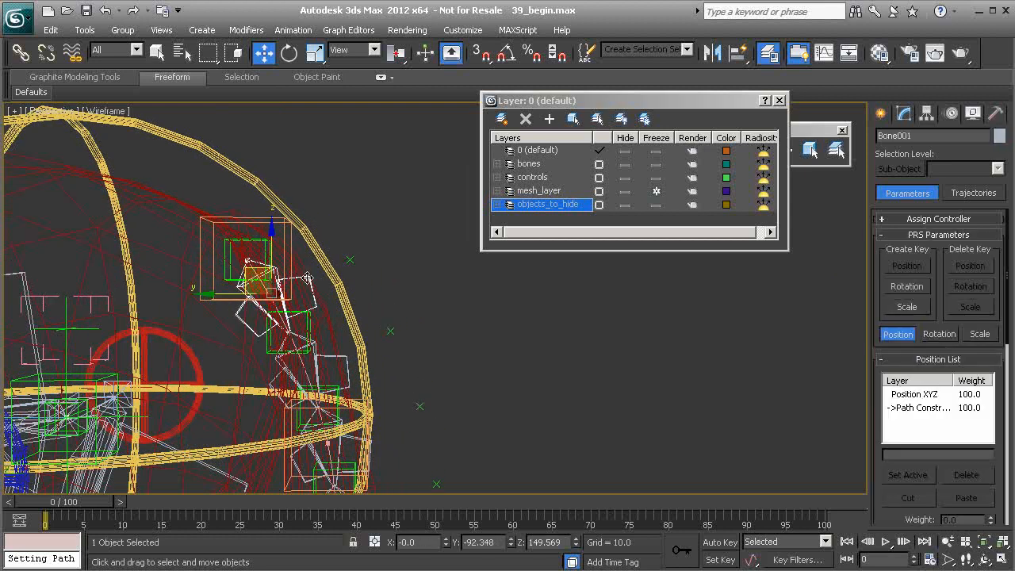
click(339, 361)
click(313, 305)
click(338, 355)
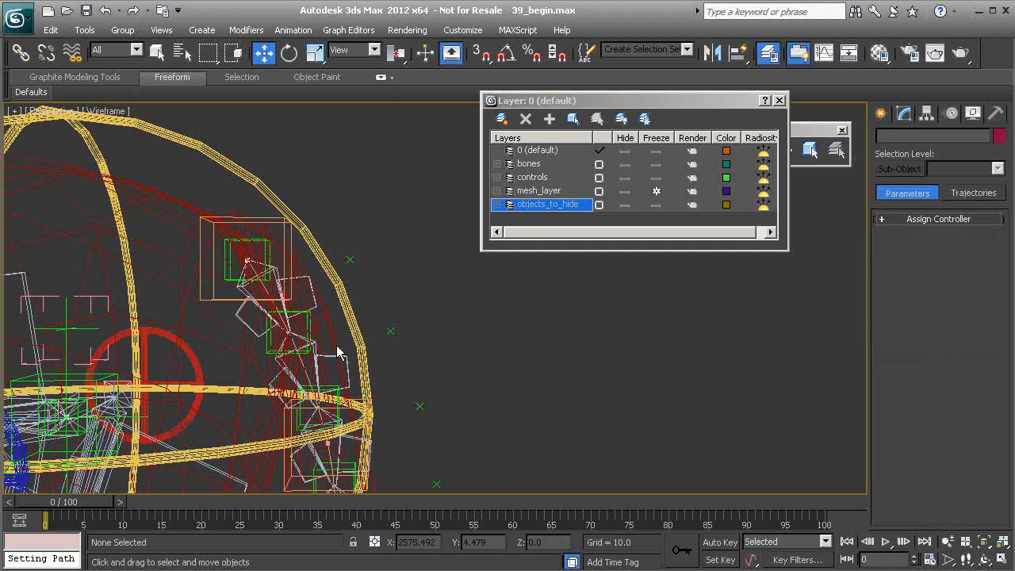
- Rename the first bone at the base of the tail to BDrv_Tail_A01
click(313, 305)
middle_drag(298, 335, 334, 332)
double_click(908, 136)
text(BDrv_Tail_A01)
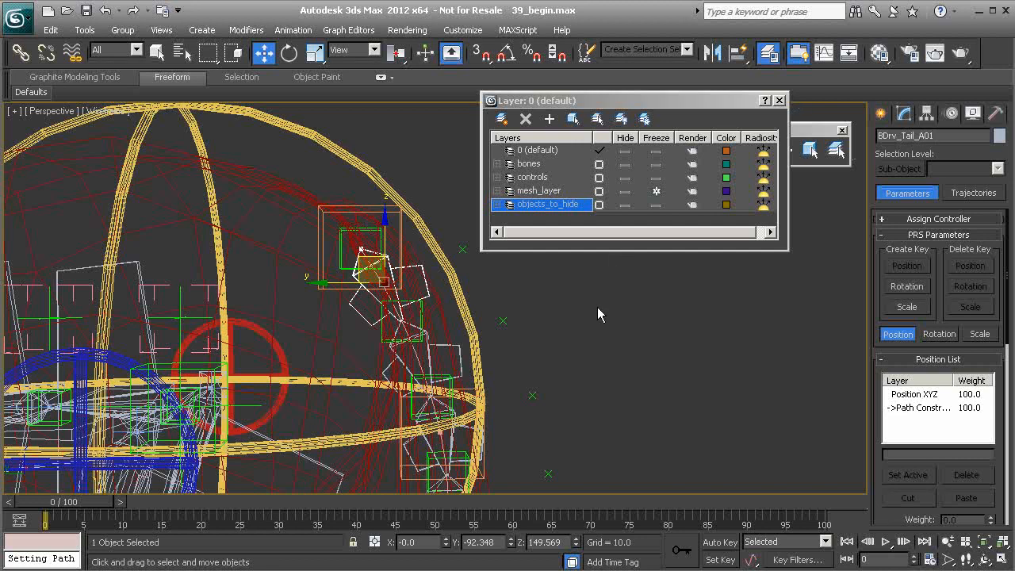
- Rename the end bone at the tail tip to BeDrv_Tail_K01
key(z)
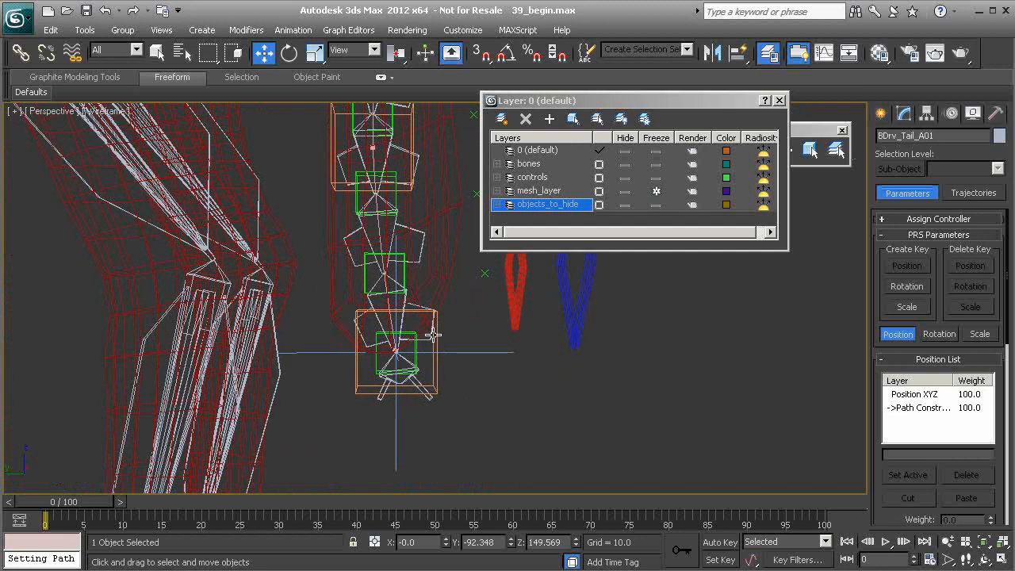
click(414, 381)
click(908, 136)
text(B)
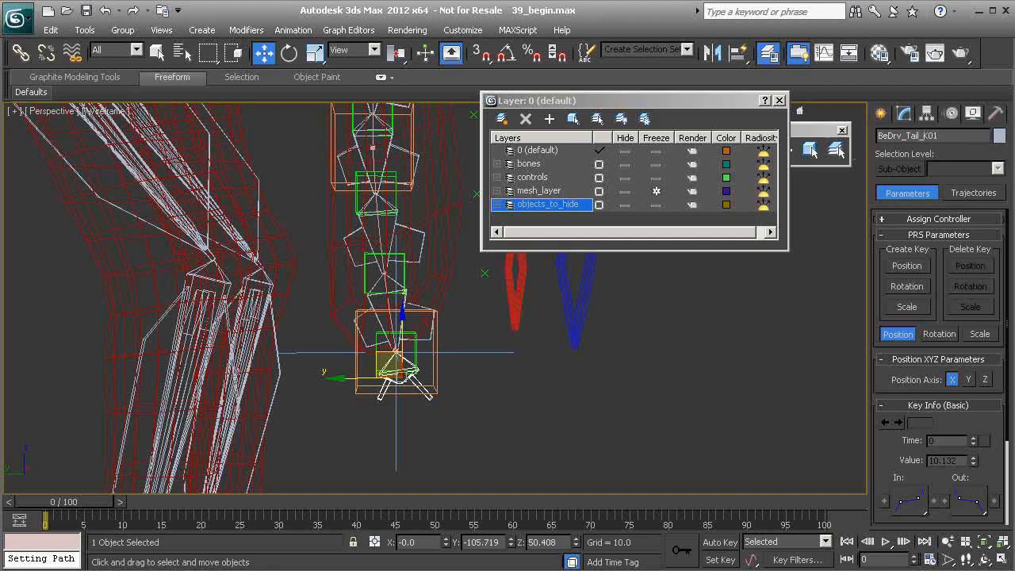
- Rename the large box point helper at the tail tip to PtSpl_Tail_E01
middle_drag(512, 321, 501, 343)
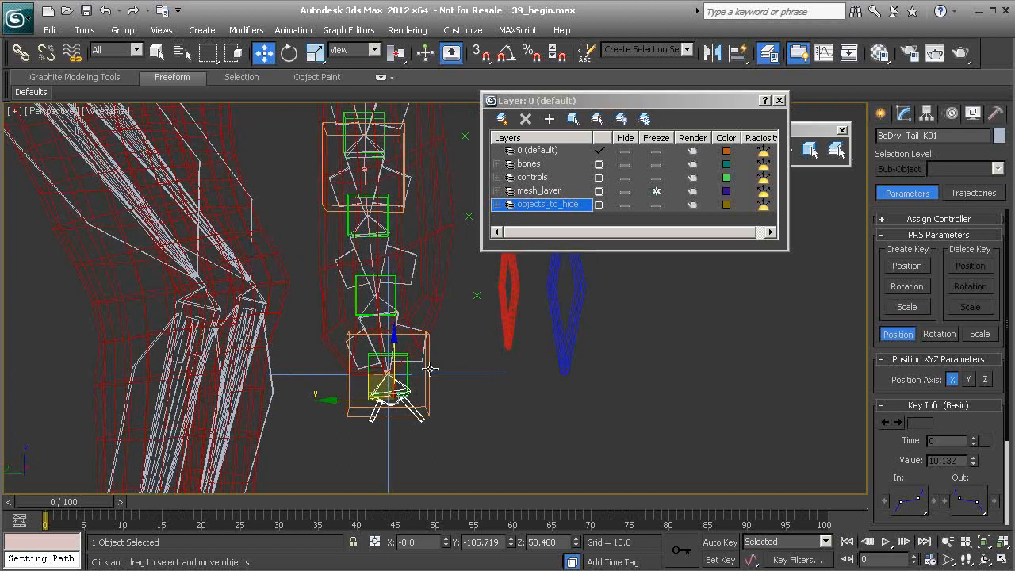
click(428, 366)
drag(361, 346, 330, 350)
right_click(330, 349)
click(905, 136)
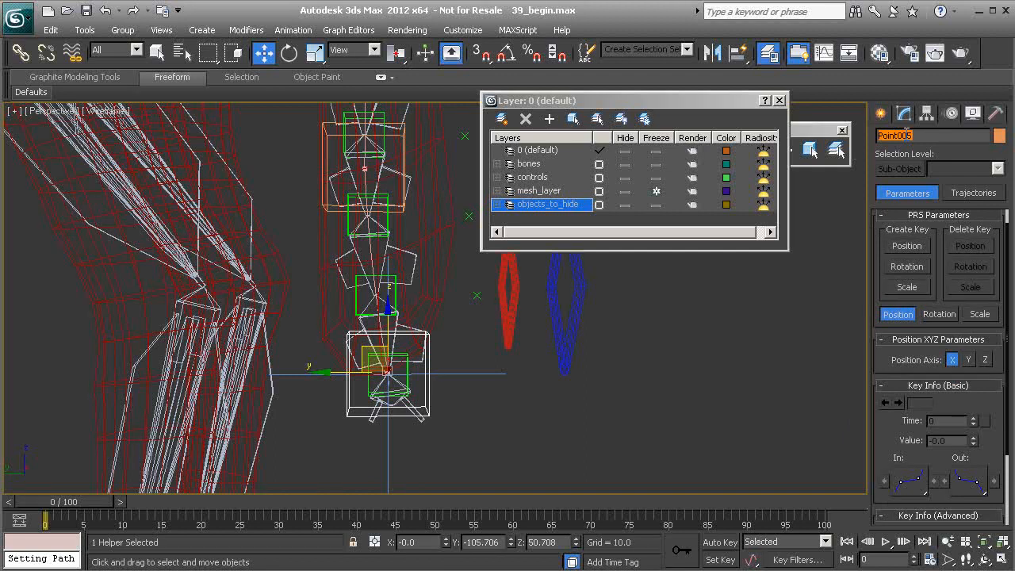
text(PtSpl_Tail_E01)
- Show the tip helper's modify parameters and add the other four large Spline IK box helpers up the tail to the selection
click(904, 116)
middle_drag(461, 373, 448, 492)
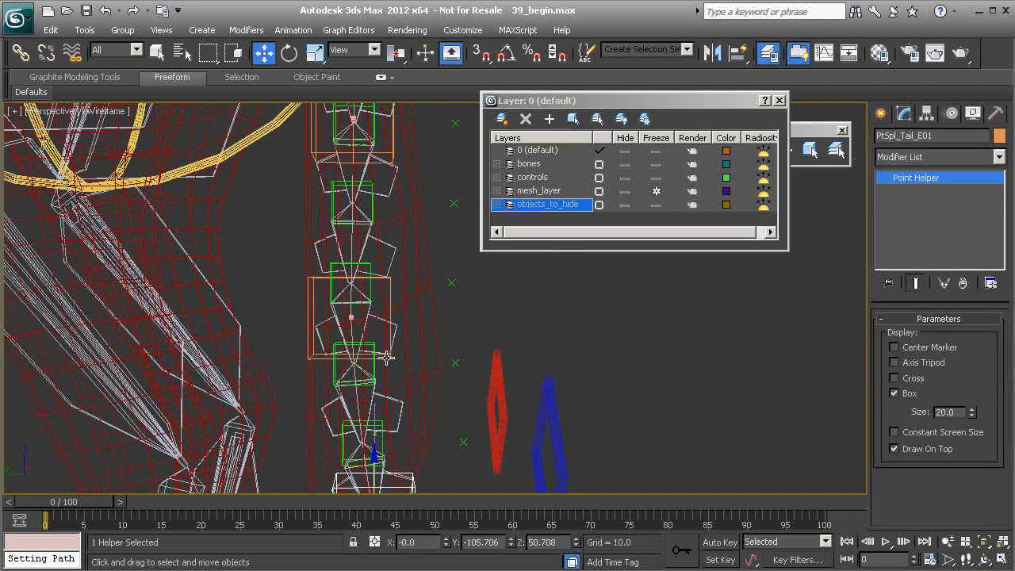
ctrl+click(387, 301)
middle_drag(419, 317, 427, 375)
ctrl+click(422, 309)
alt+middle_drag(426, 320, 351, 221)
ctrl+click(328, 302)
ctrl+click(351, 222)
scroll(351, 221, down, 2)
middle_drag(470, 479, 482, 325)
scroll(478, 336, down, 1)
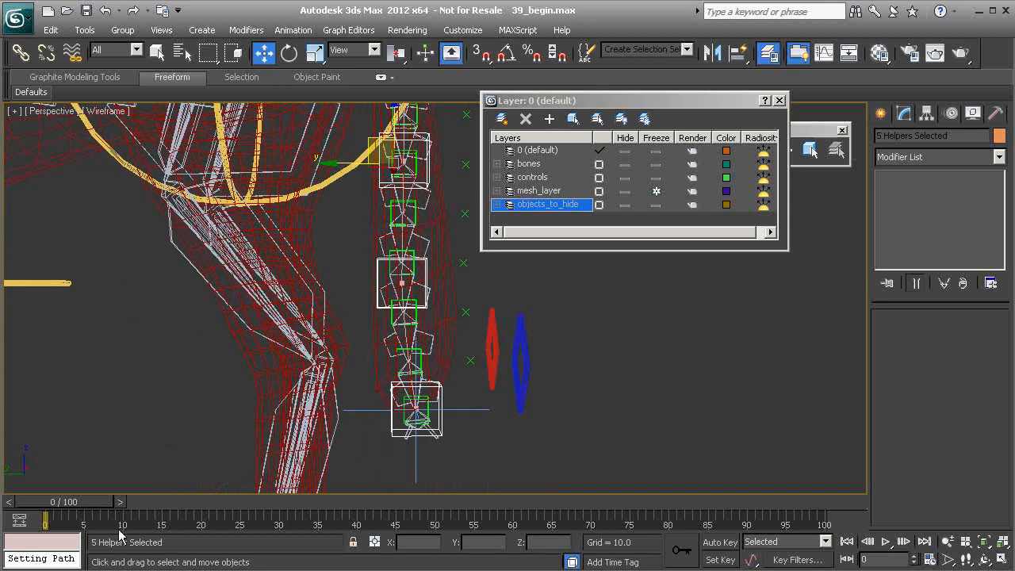
- Clear the MAXScript Listener, run $.size = 15 to resize the five selected helpers, and close the Listener
right_click(58, 543)
click(55, 548)
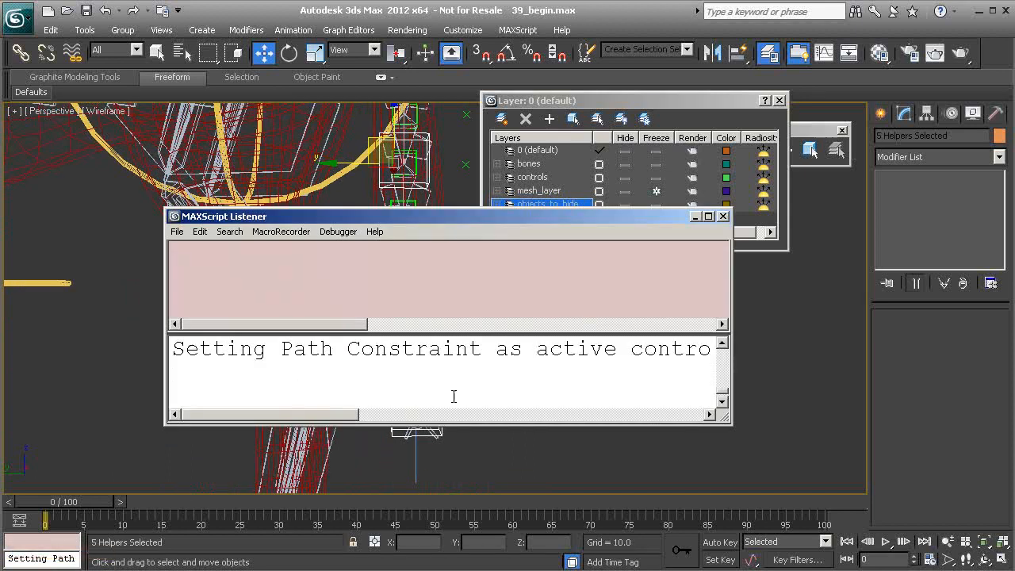
key(ctrl+d)
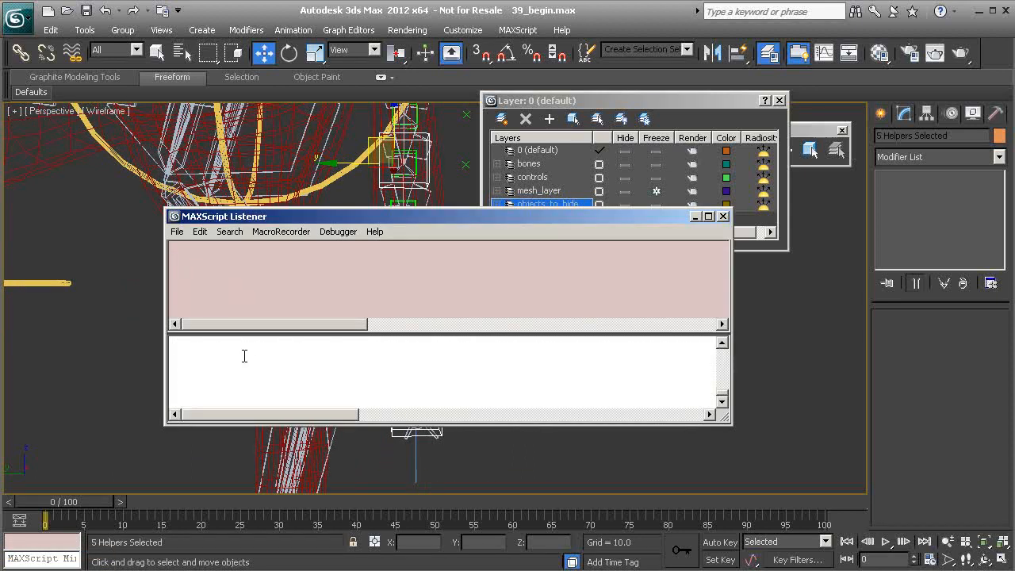
text($.size = 15)
key(Return)
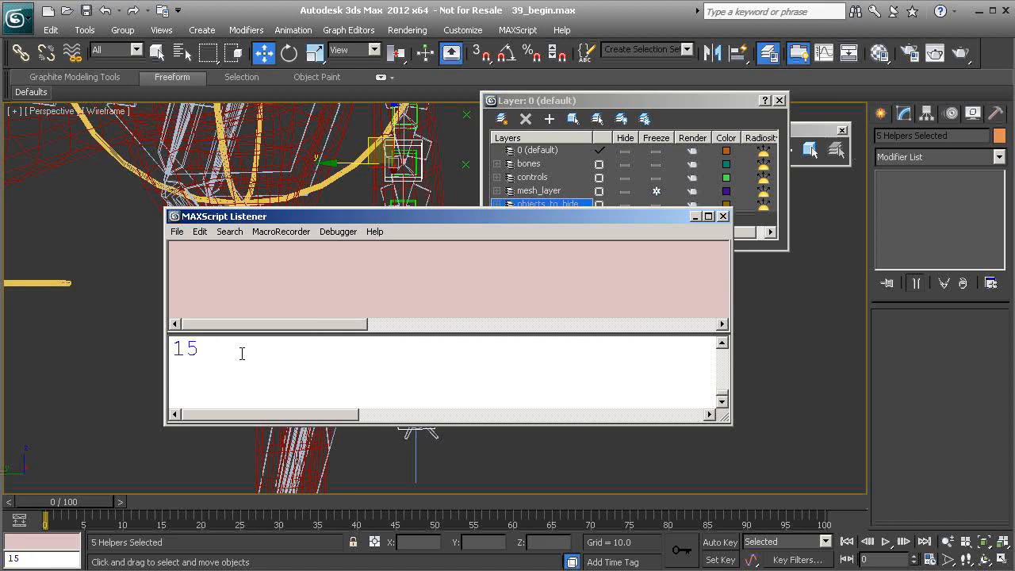
click(721, 215)
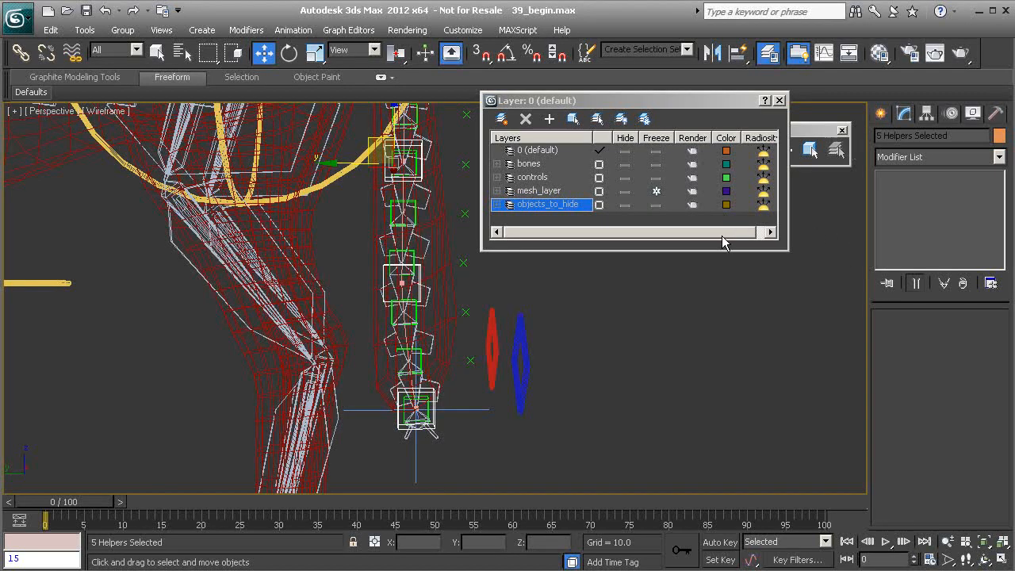
- Close the layer manager and bring the tail's upper helpers into view
click(780, 101)
middle_drag(417, 252, 401, 286)
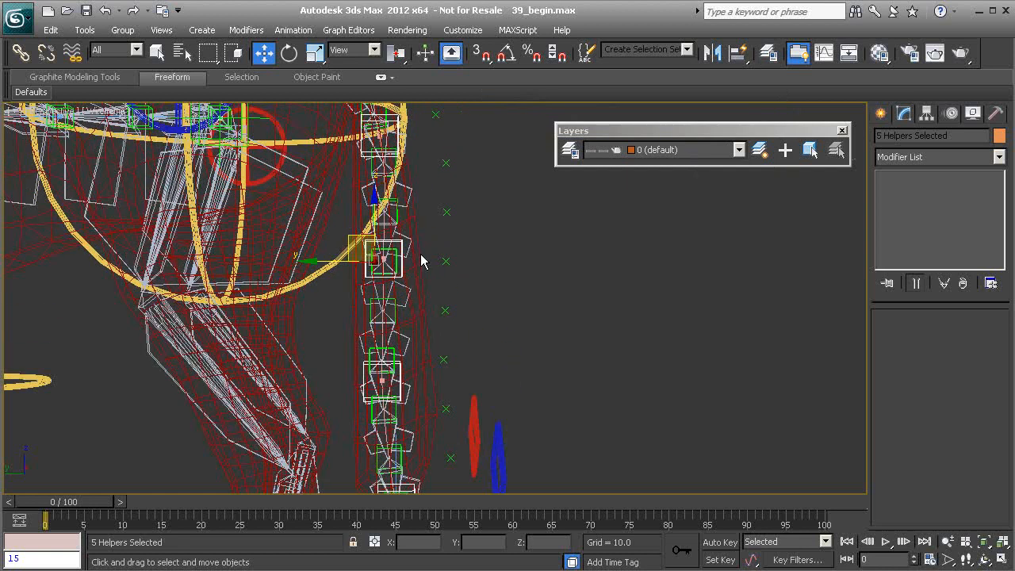
scroll(478, 255, down, 2)
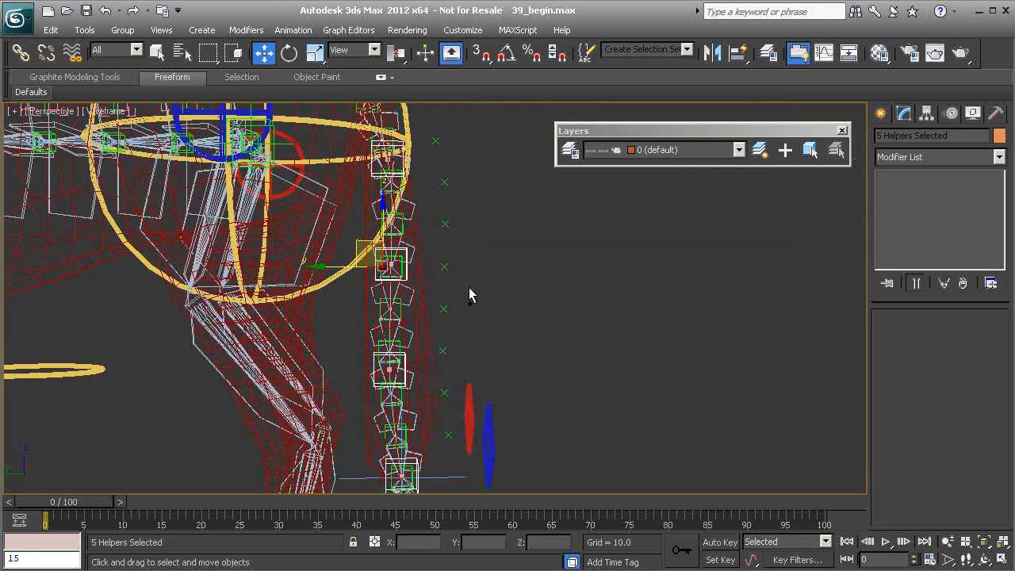